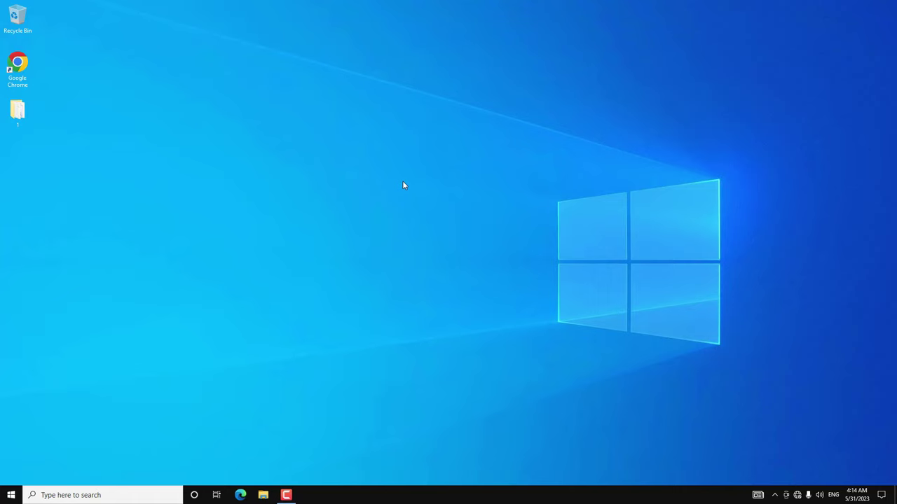
# Check the available network connections from the desktop, and open the Network & Internet status settings.
pyautogui.click(798, 496)
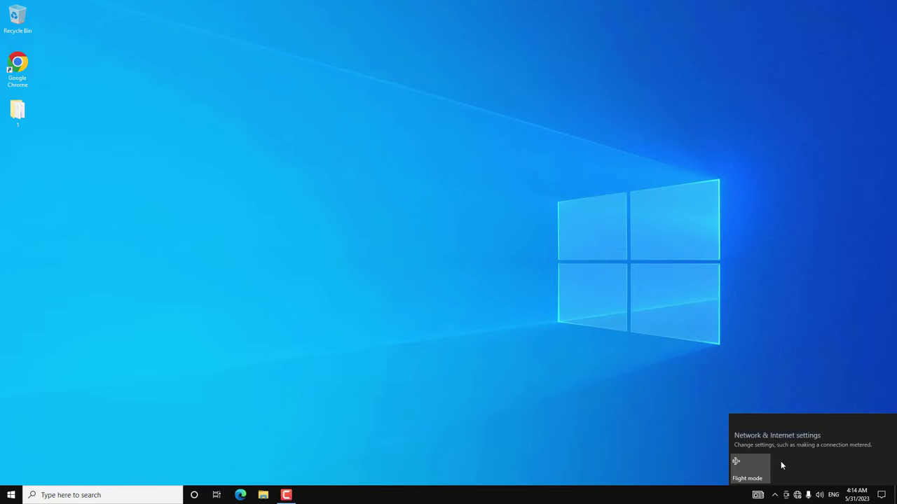
pyautogui.click(125, 495)
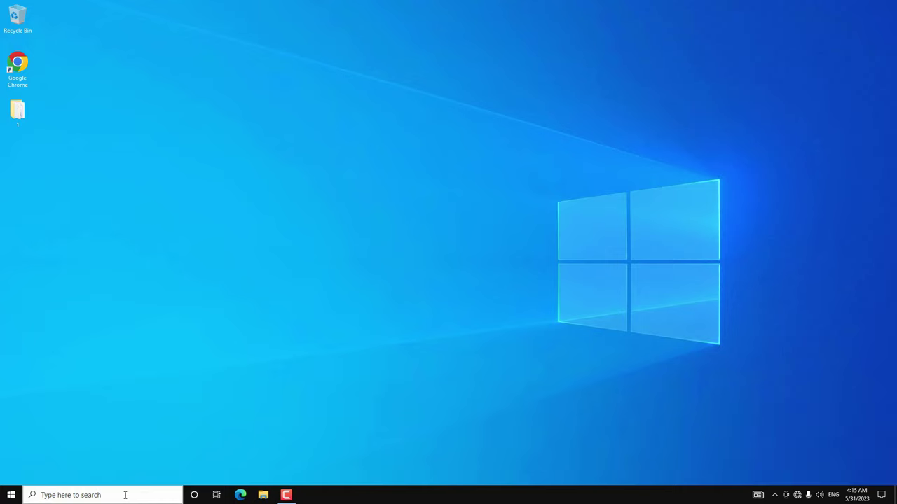
pyautogui.click(11, 495)
pyautogui.click(11, 453)
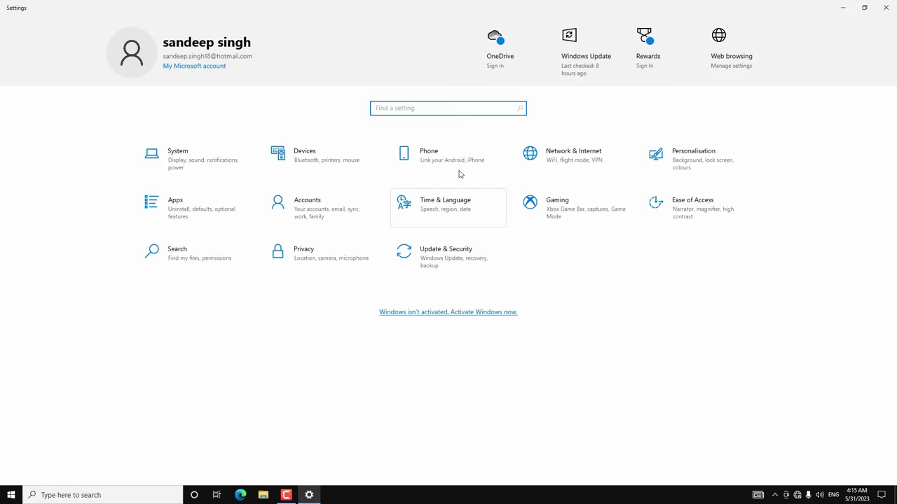
pyautogui.click(563, 161)
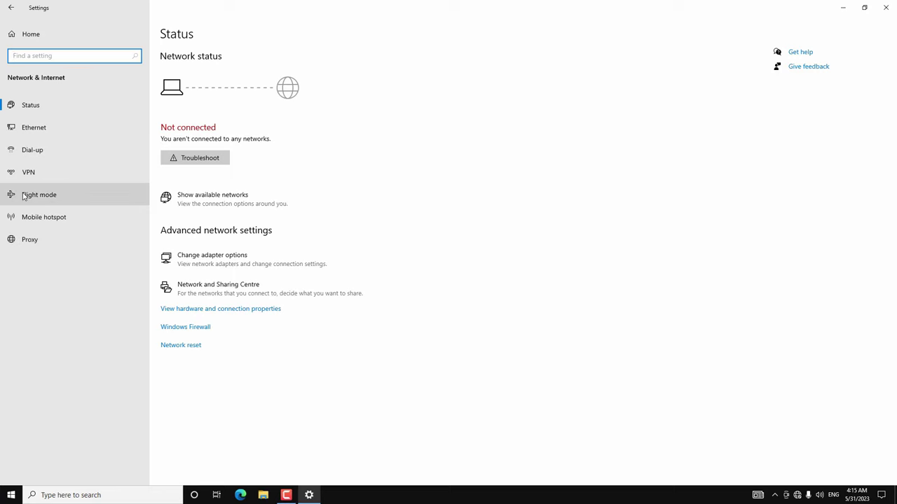
# Review the computer's network adapters through the adapter options, and close the connections and settings windows.
pyautogui.click(240, 269)
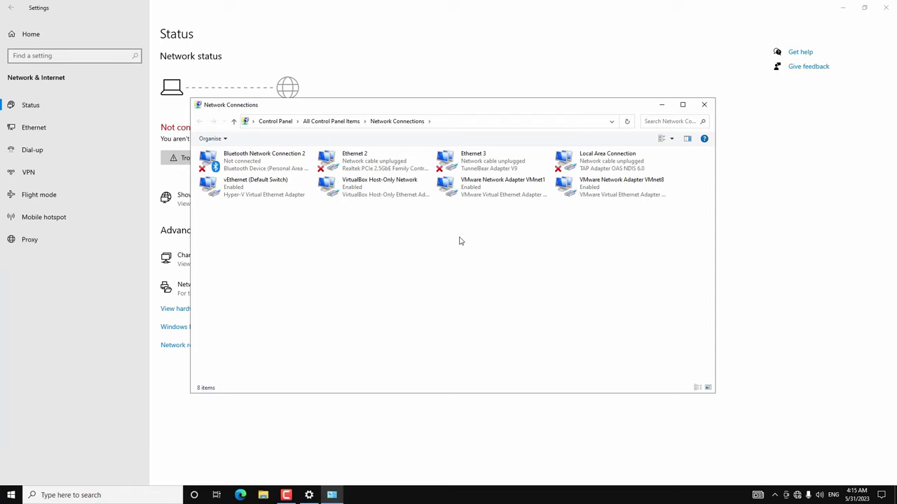
pyautogui.click(705, 104)
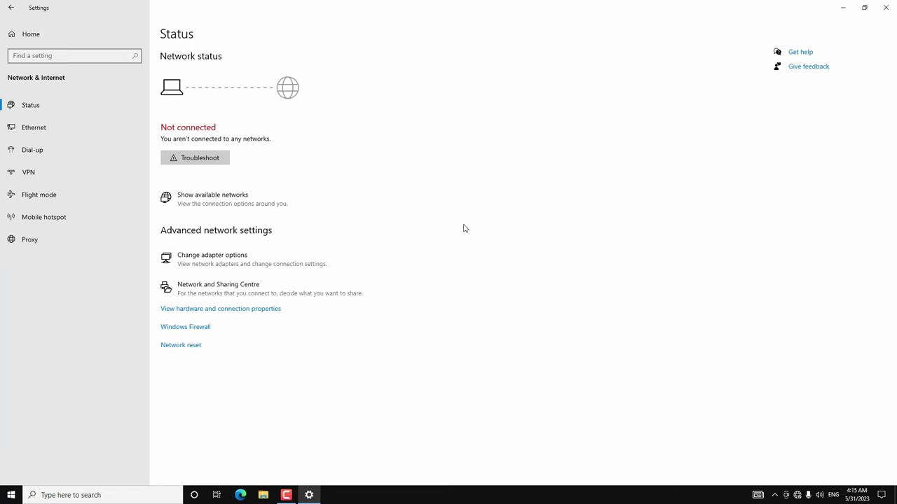
pyautogui.click(894, 4)
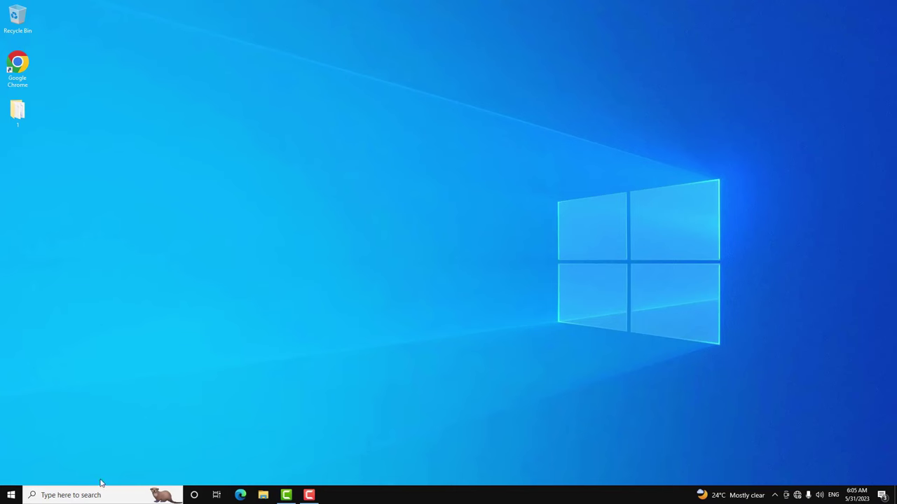
# Open Device Manager, move its window toward the middle of the desktop, and expand the Network adapters category.
pyautogui.click(100, 496)
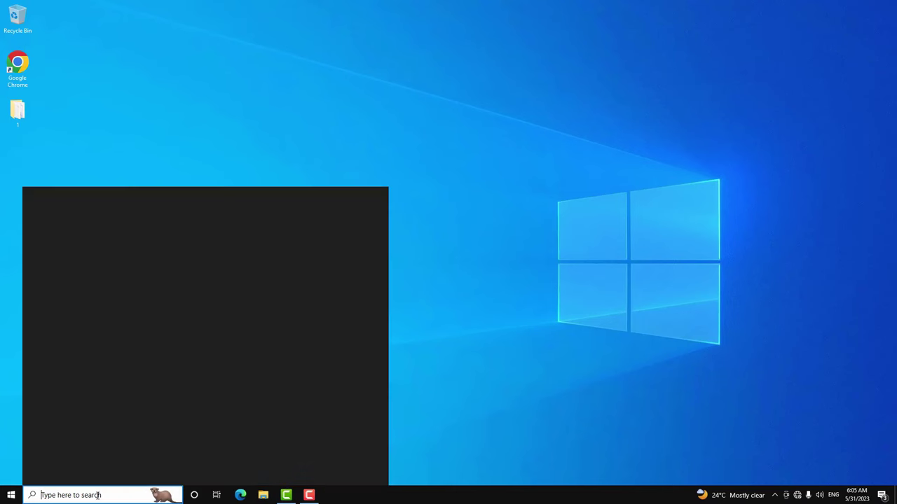
pyautogui.write('DEVI')
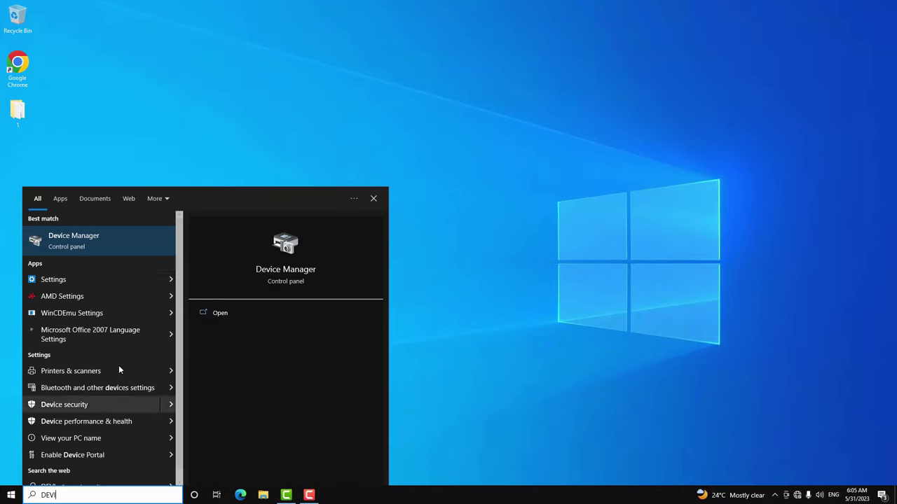
pyautogui.click(118, 245)
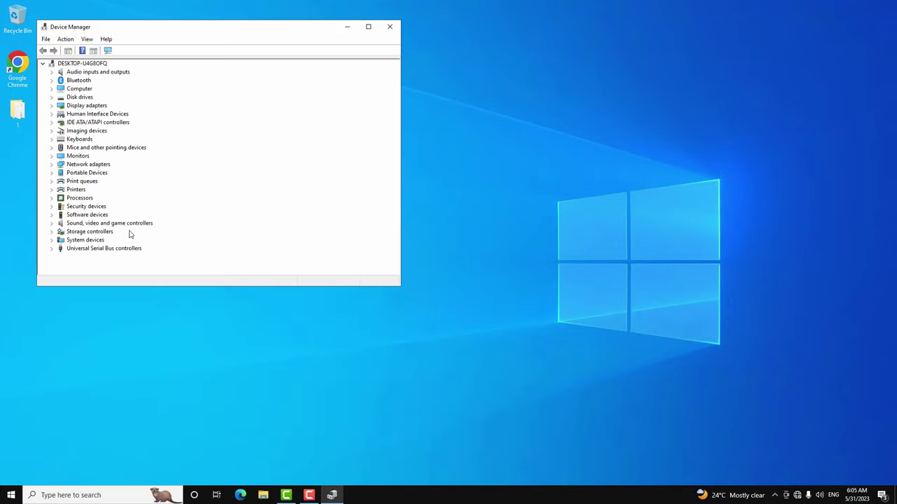
pyautogui.moveTo(224, 36); pyautogui.dragTo(354, 104)
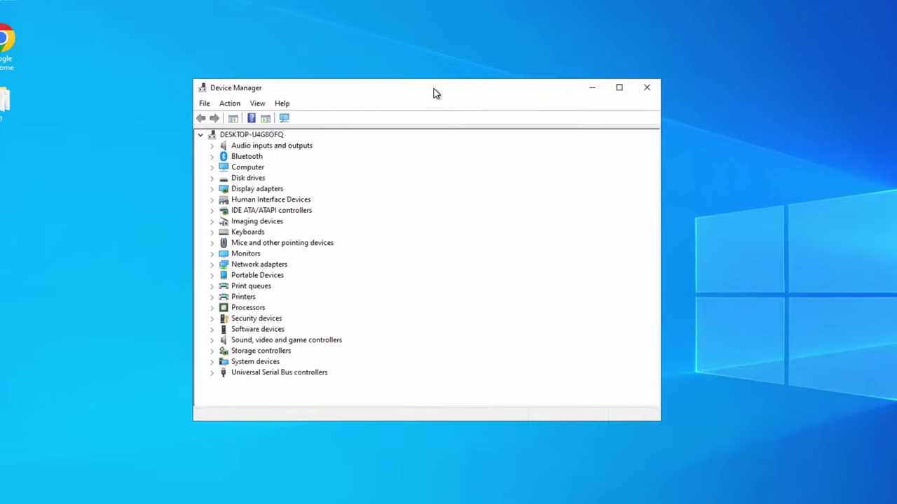
pyautogui.click(214, 267)
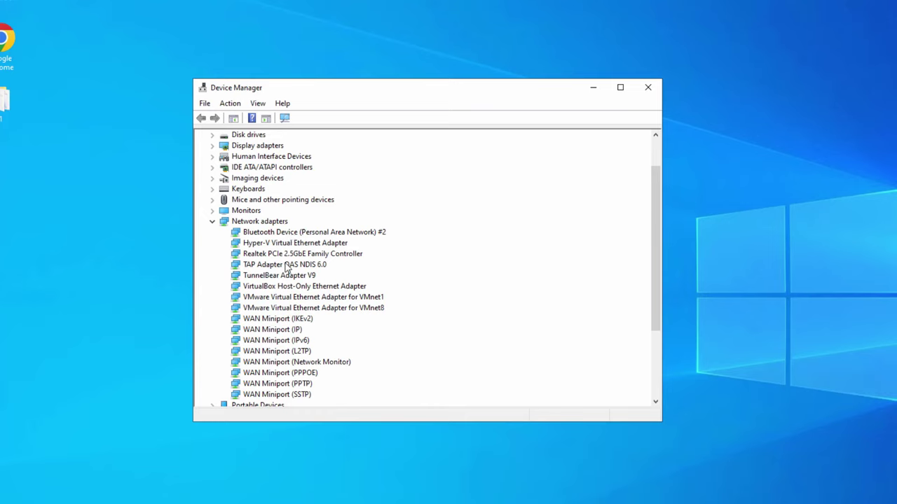
# Show hidden devices in Device Manager and bring the Network adapters list into view.
pyautogui.click(259, 105)
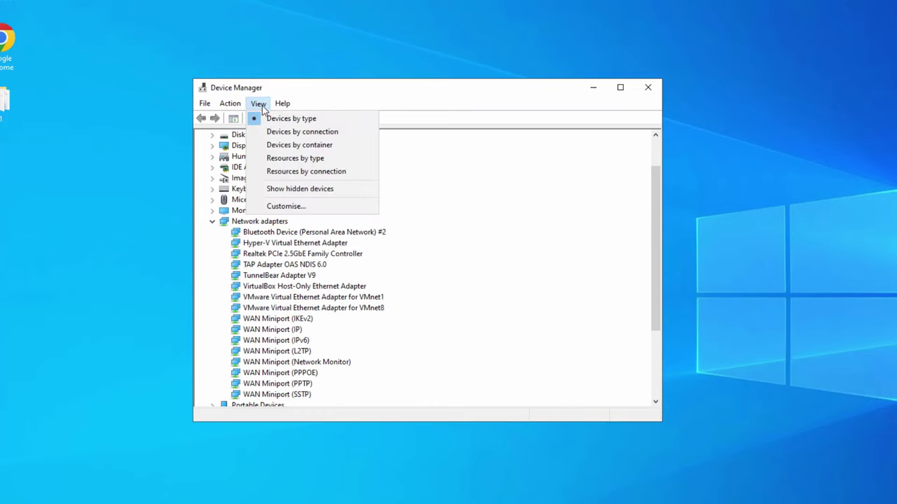
pyautogui.click(273, 189)
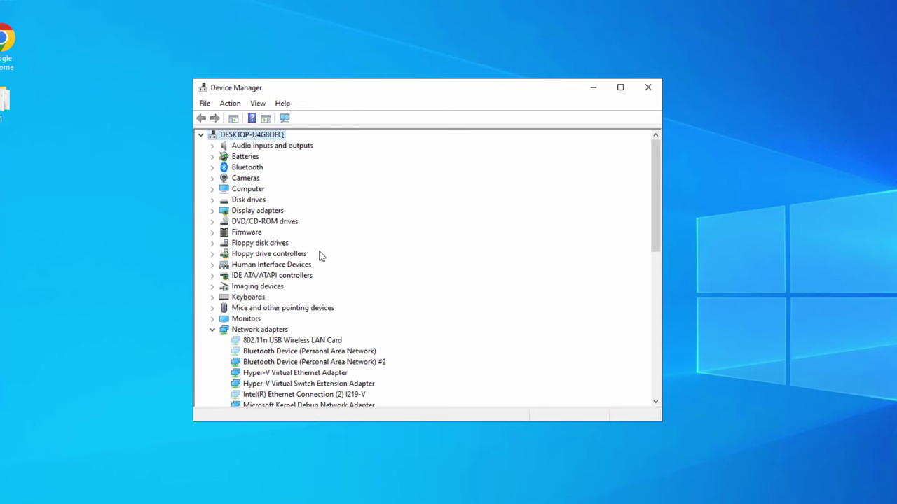
pyautogui.scroll(-1, 318, 253)
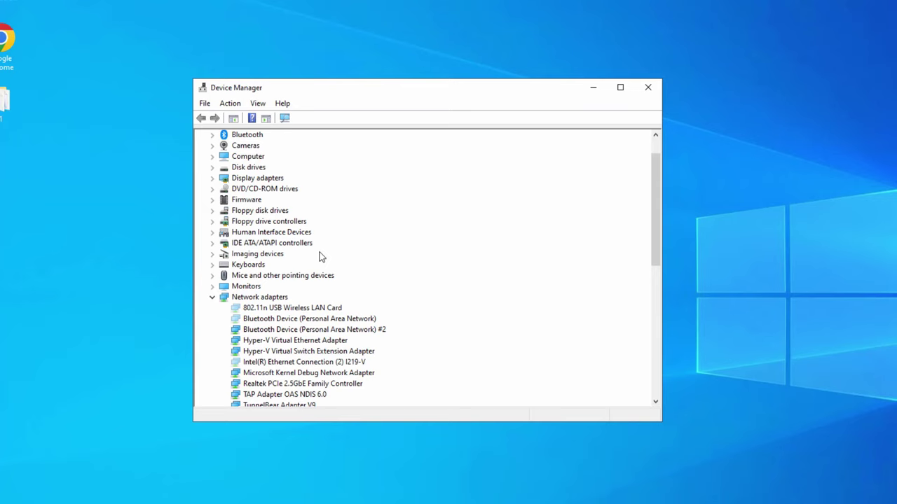
# Start a manual driver update for the 802.11n USB Wireless LAN Card, picking from the drivers available on the computer.
pyautogui.click(304, 309)
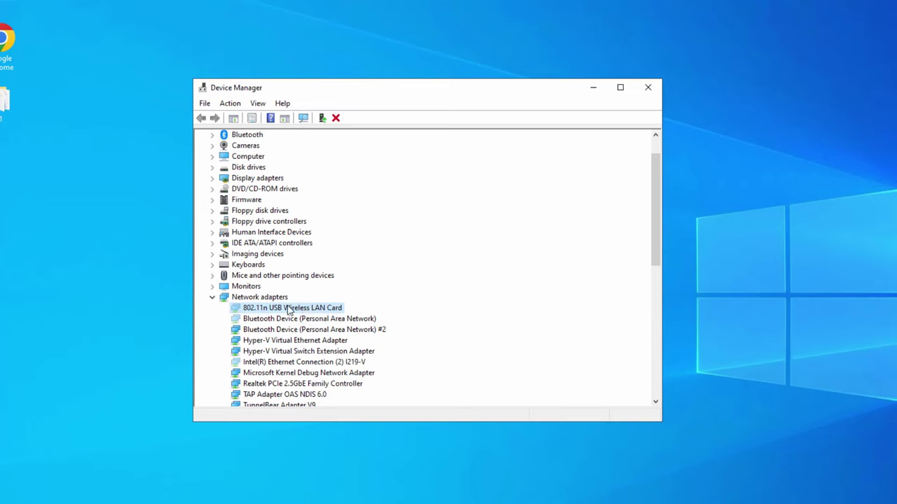
pyautogui.rightClick(288, 307)
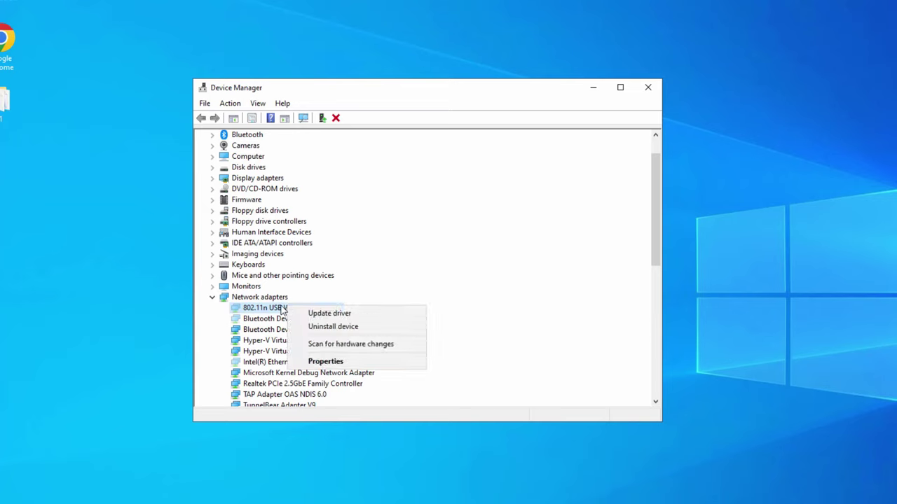
pyautogui.click(319, 313)
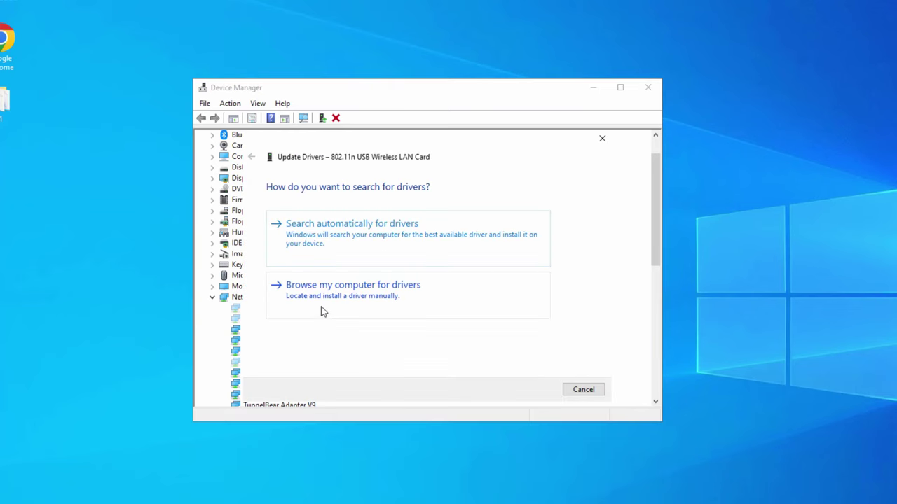
pyautogui.click(399, 297)
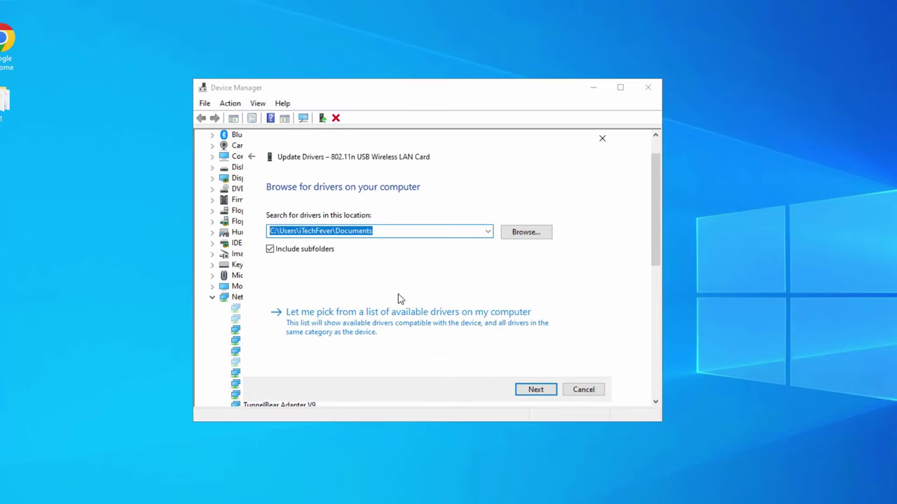
pyautogui.click(388, 328)
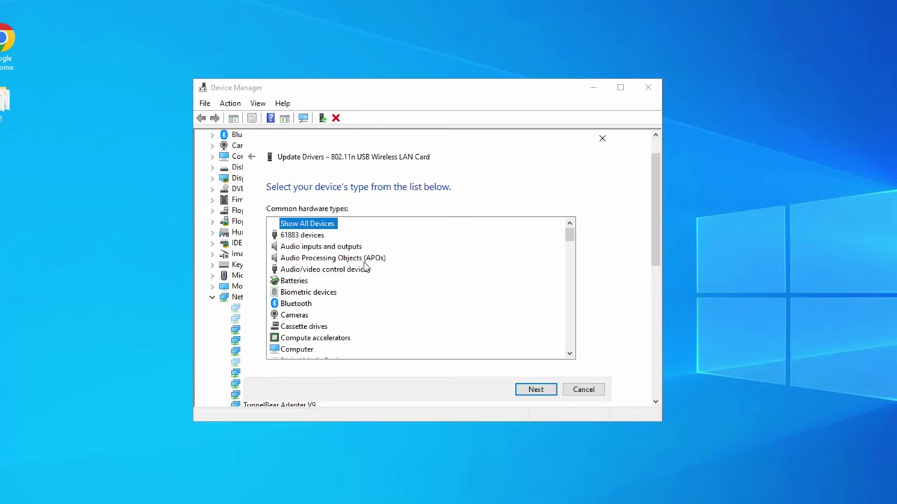
# Choose Network adapters as the device type, install the compatible 802.11n USB Wireless LAN Card driver, and close the wizard.
pyautogui.scroll(-7, 356, 277)
pyautogui.scroll(-10, 378, 291)
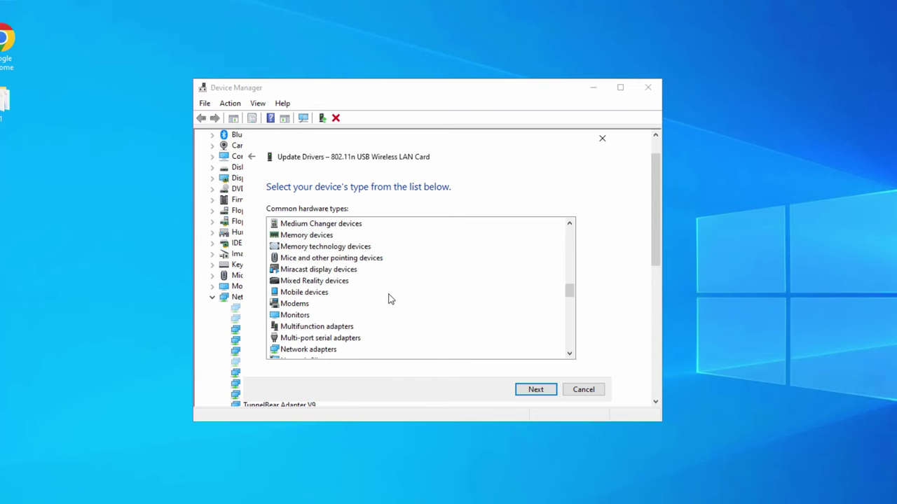
pyautogui.scroll(-2, 368, 299)
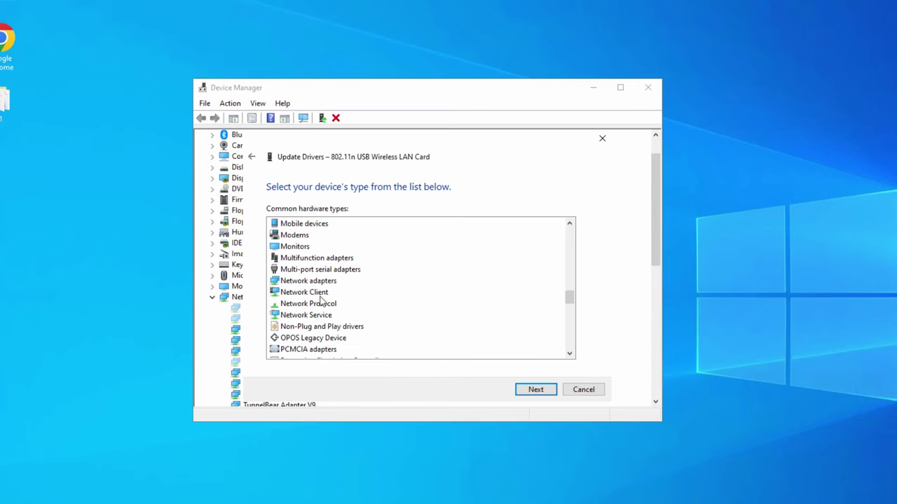
pyautogui.click(298, 283)
pyautogui.click(530, 391)
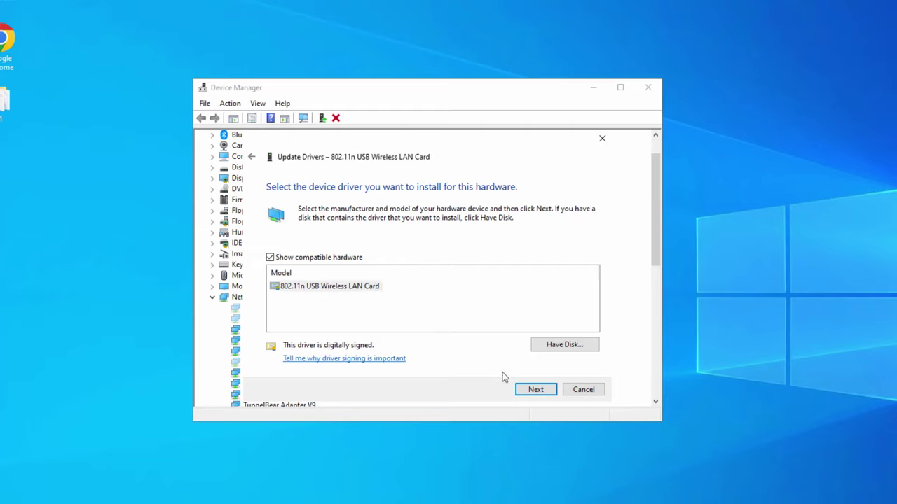
pyautogui.click(531, 389)
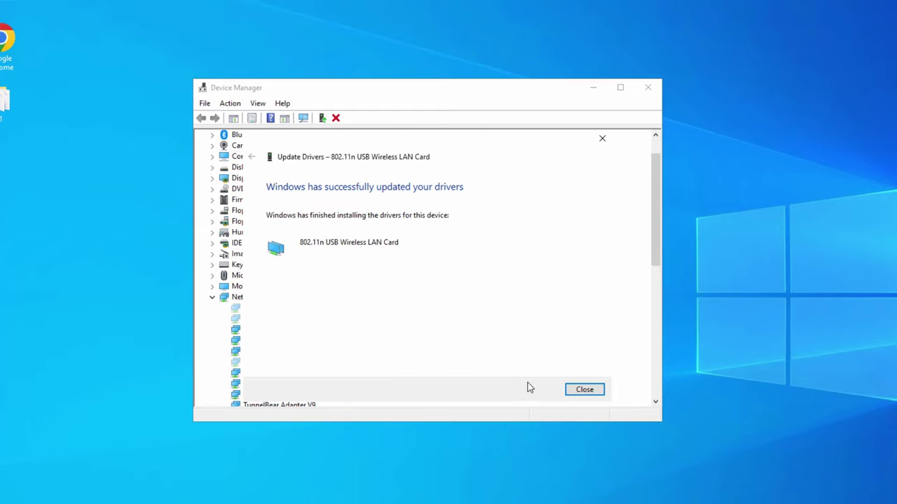
pyautogui.click(575, 393)
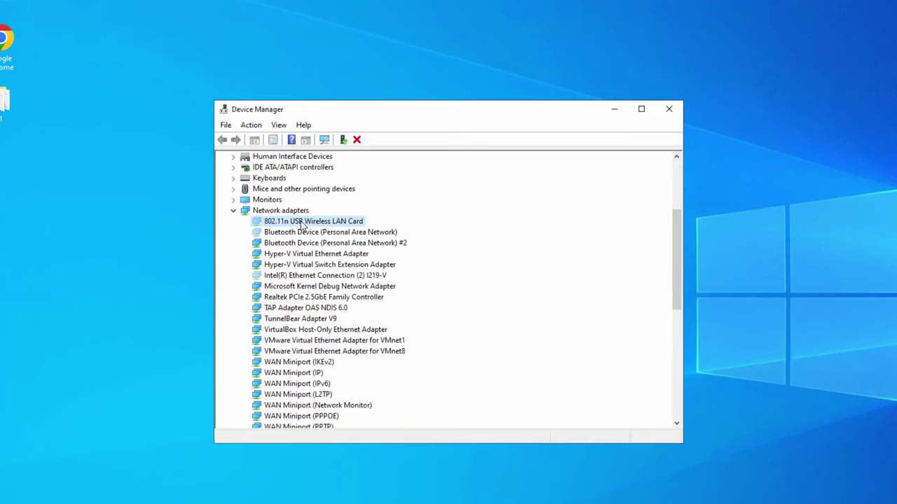
# Scan the computer for hardware changes and check the refreshed Network adapters list.
pyautogui.click(262, 126)
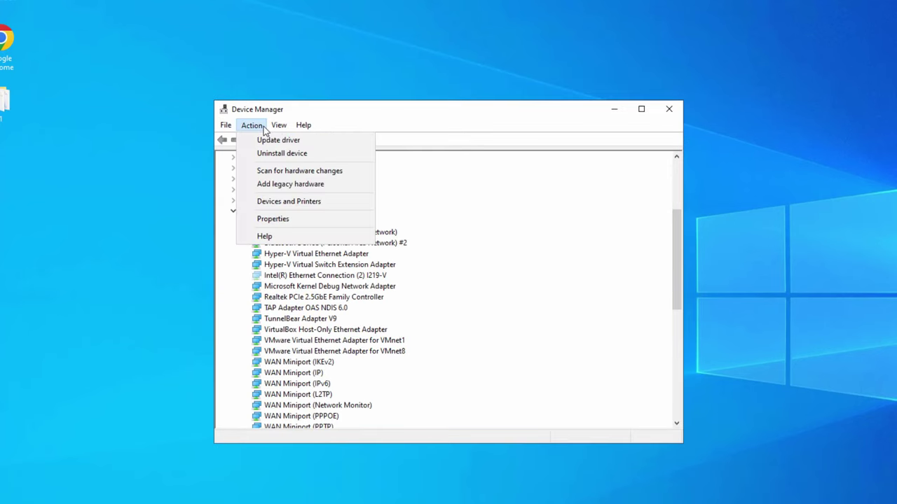
pyautogui.click(284, 172)
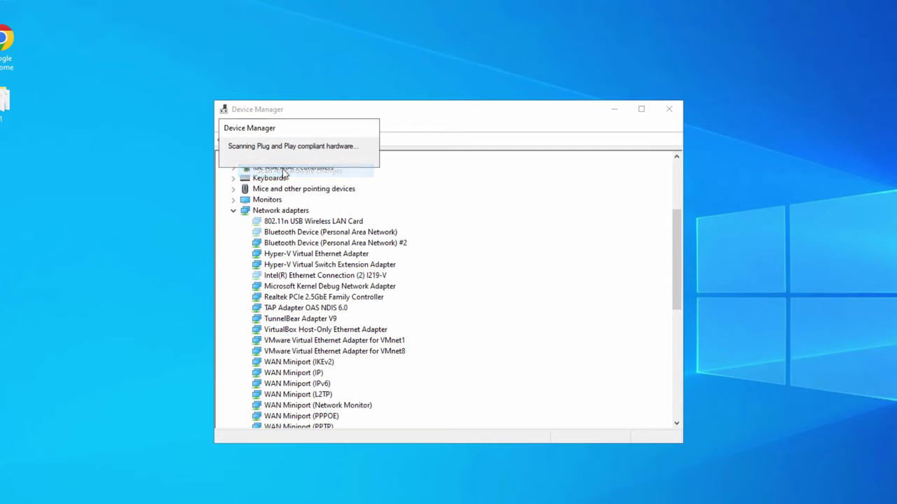
pyautogui.scroll(-1, 354, 335)
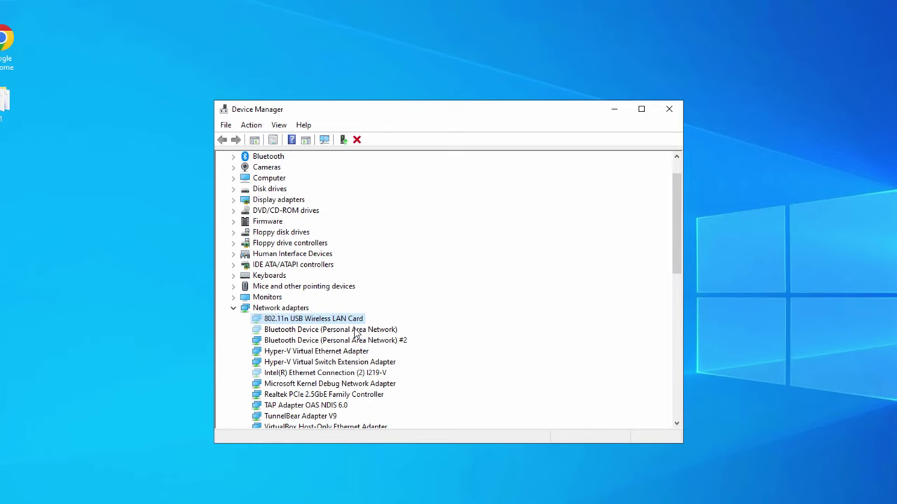
# Start adding legacy hardware, with the hardware to install selected manually from a list.
pyautogui.click(256, 126)
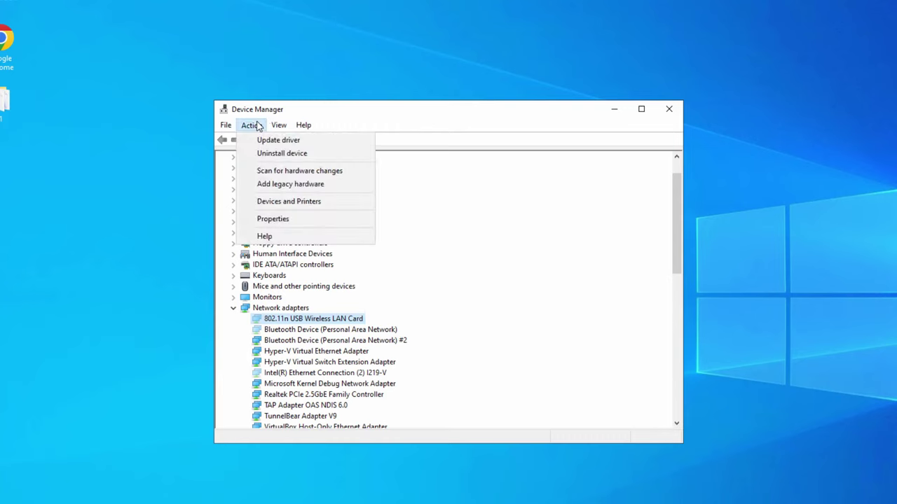
pyautogui.click(271, 185)
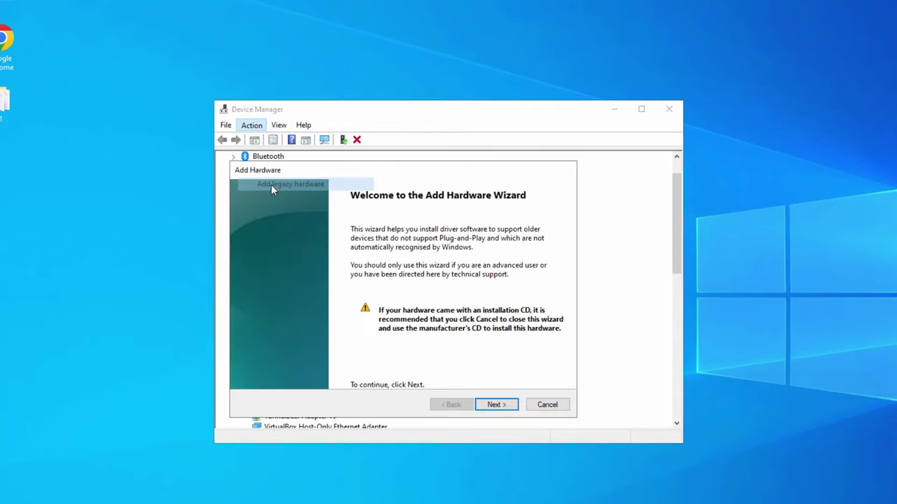
pyautogui.click(510, 406)
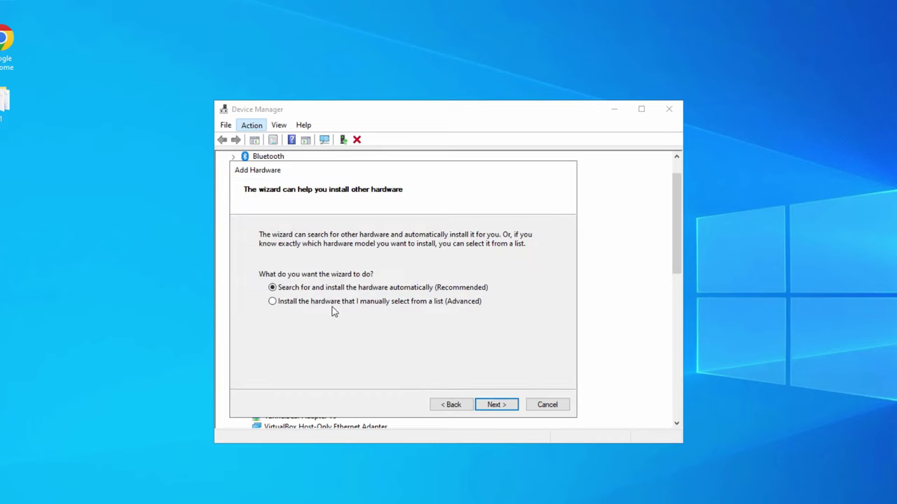
pyautogui.click(435, 302)
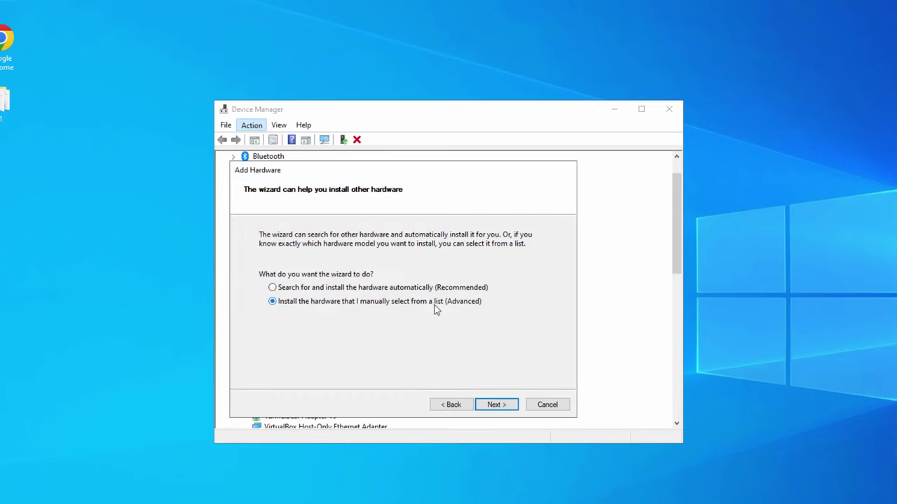
pyautogui.click(502, 407)
# Choose Network adapters as the type of hardware to install.
pyautogui.moveTo(545, 294); pyautogui.dragTo(551, 329)
pyautogui.click(289, 300)
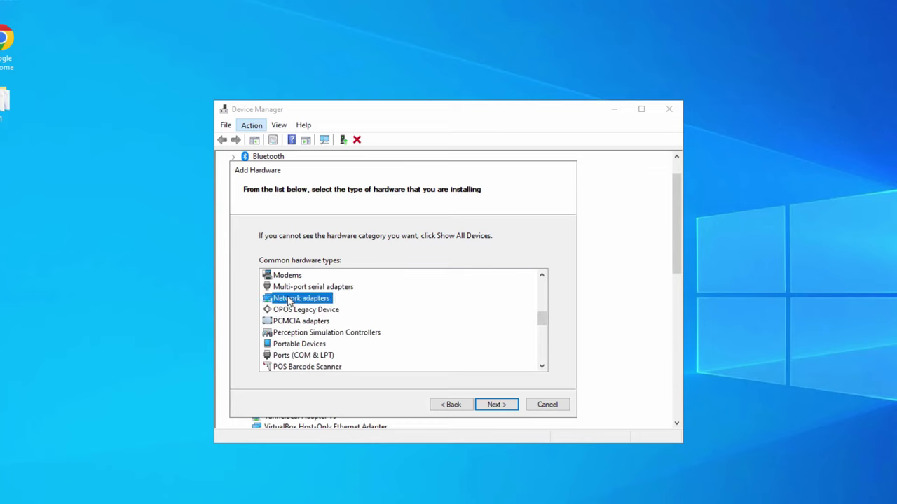
pyautogui.click(504, 404)
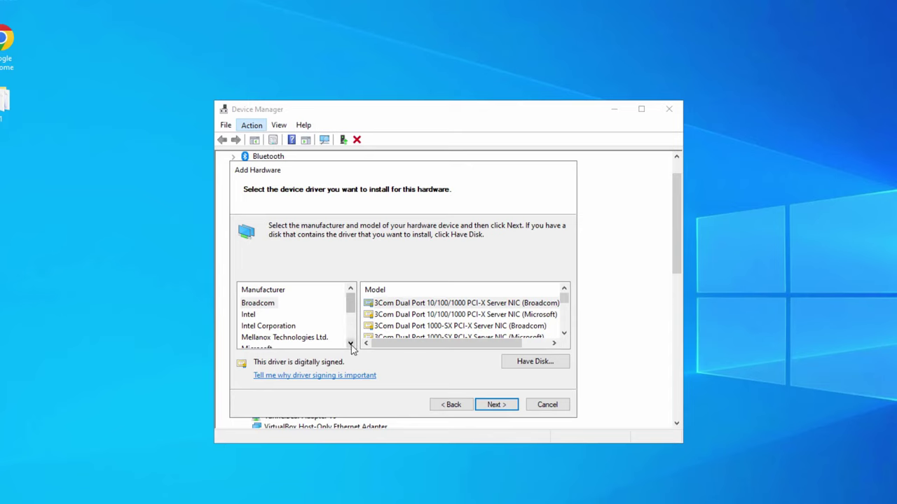
# Install the Intel(R) Wi-Fi 6 AX101 model from manufacturer Intel Corporation and finish the Add Hardware wizard.
pyautogui.click(271, 306)
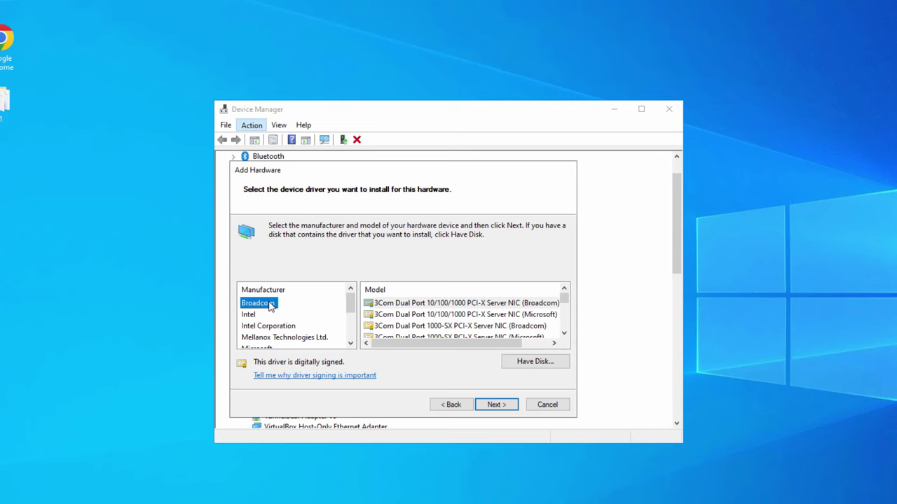
pyautogui.click(265, 314)
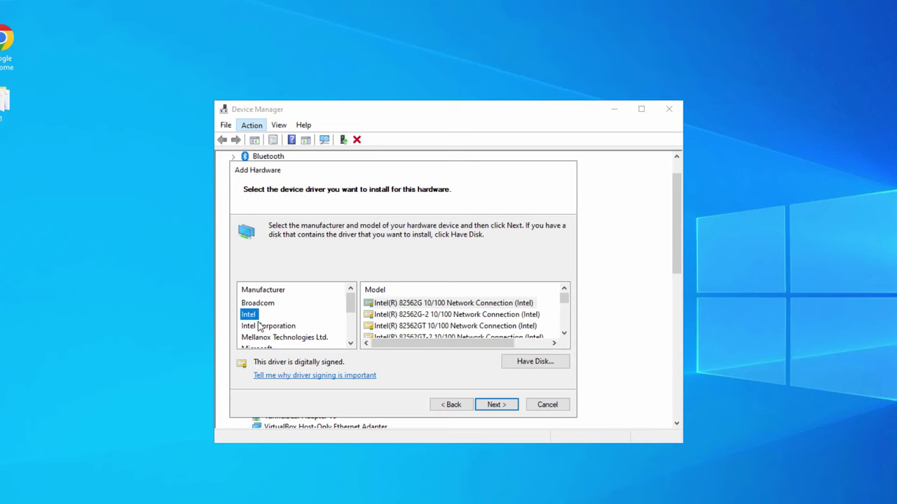
pyautogui.click(265, 326)
pyautogui.moveTo(564, 298); pyautogui.dragTo(567, 320)
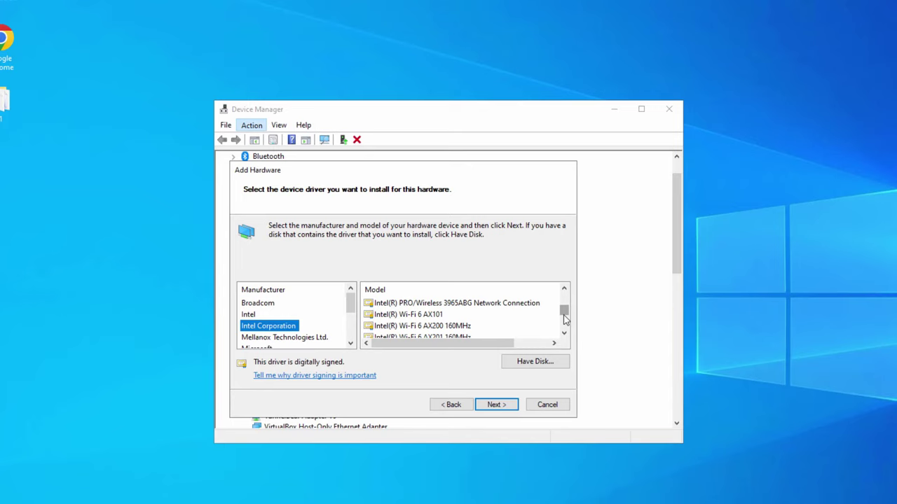
pyautogui.click(427, 315)
pyautogui.click(494, 405)
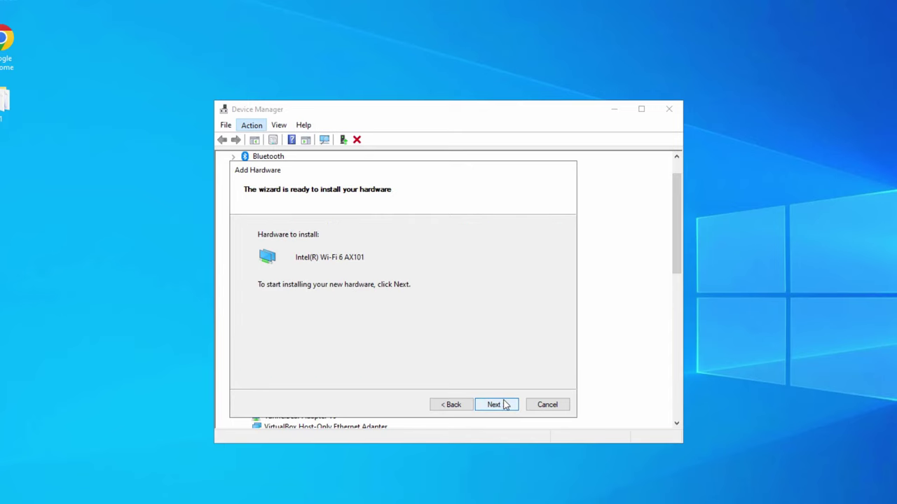
pyautogui.click(504, 405)
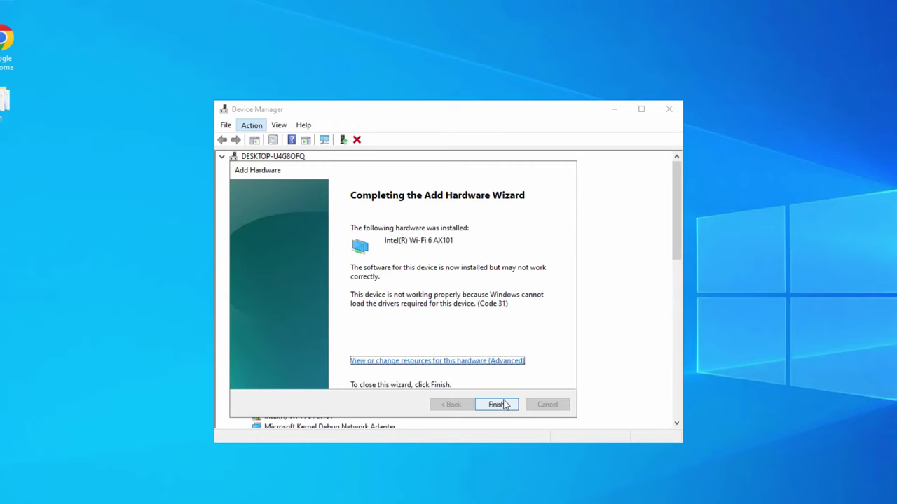
pyautogui.click(496, 405)
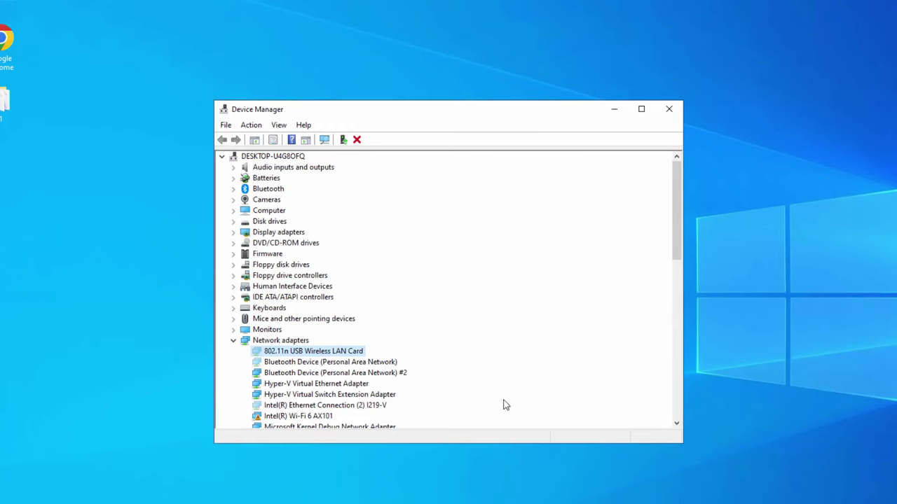
# Check the Intel(R) Wi-Fi 6 AX101 entry under Network adapters and close Device Manager.
pyautogui.scroll(-1, 411, 356)
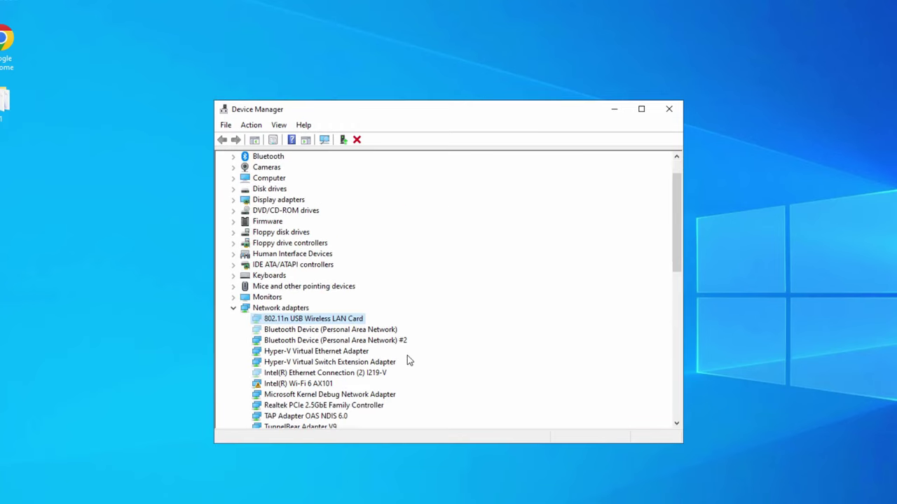
pyautogui.click(257, 384)
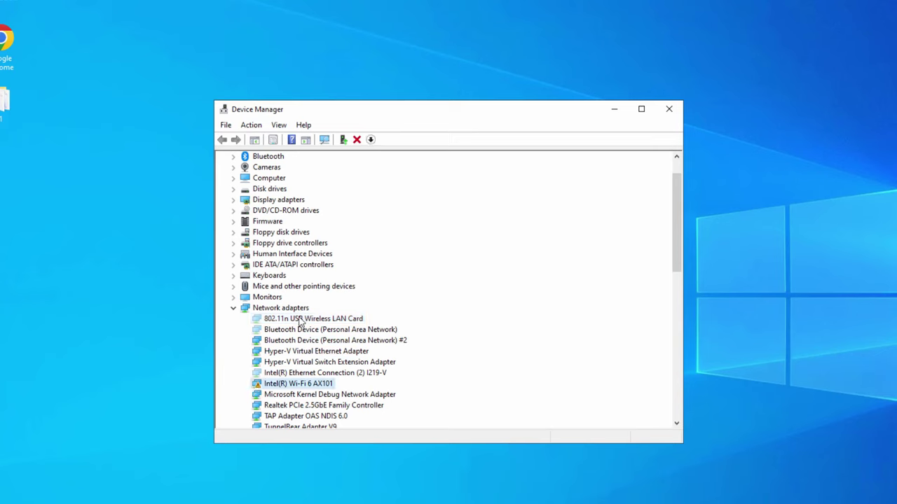
pyautogui.scroll(-4, 300, 321)
pyautogui.scroll(3, 300, 320)
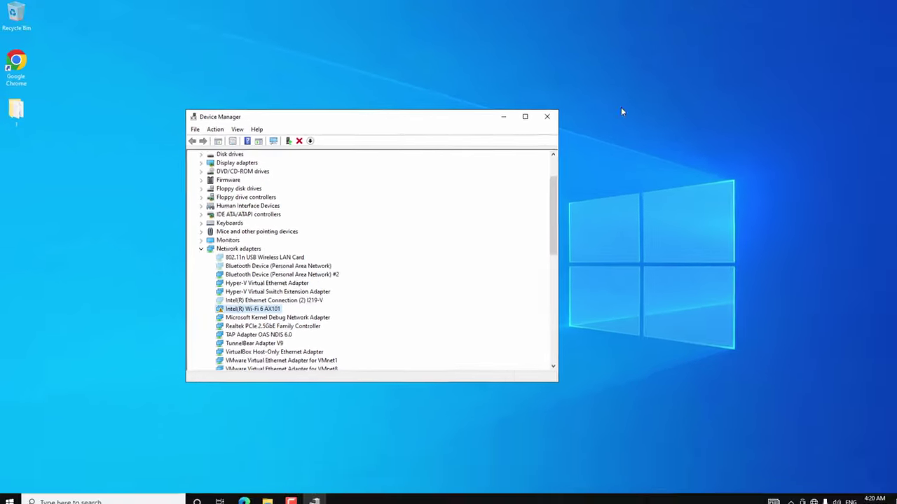
pyautogui.click(539, 117)
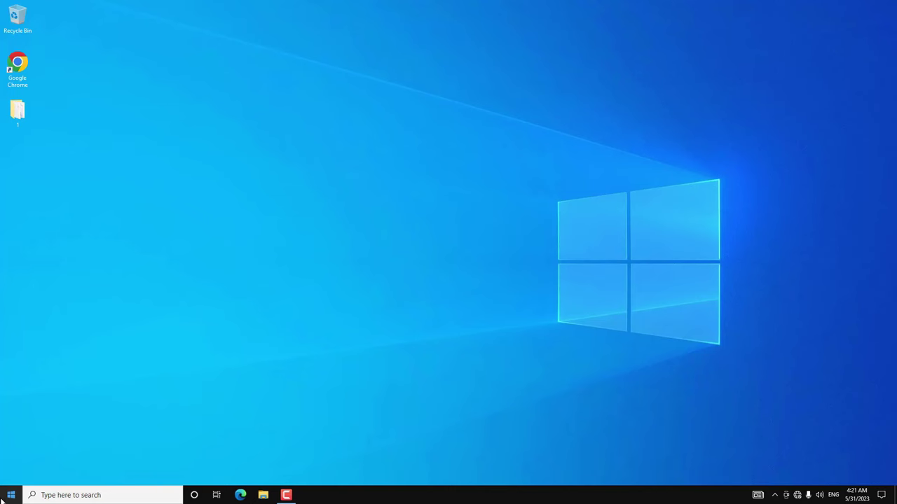
# Switch to Windows Settings and open the Network & Internet status page.
pyautogui.click(6, 497)
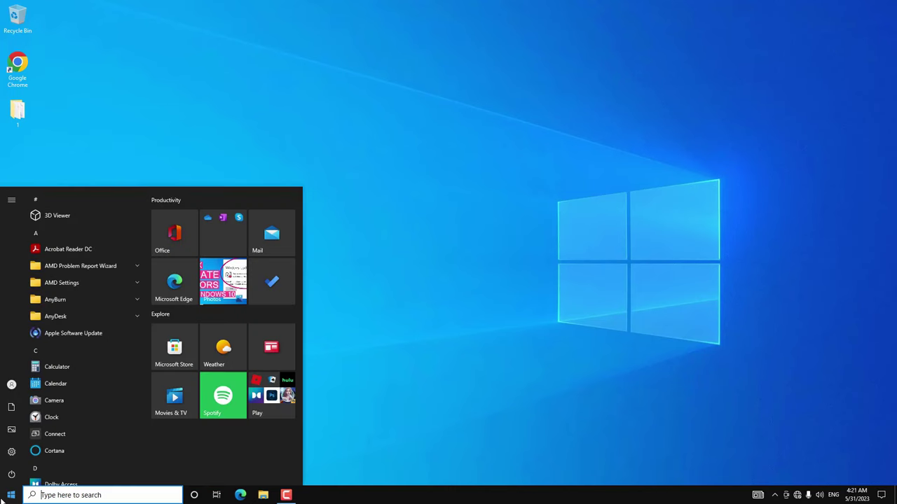
pyautogui.click(11, 452)
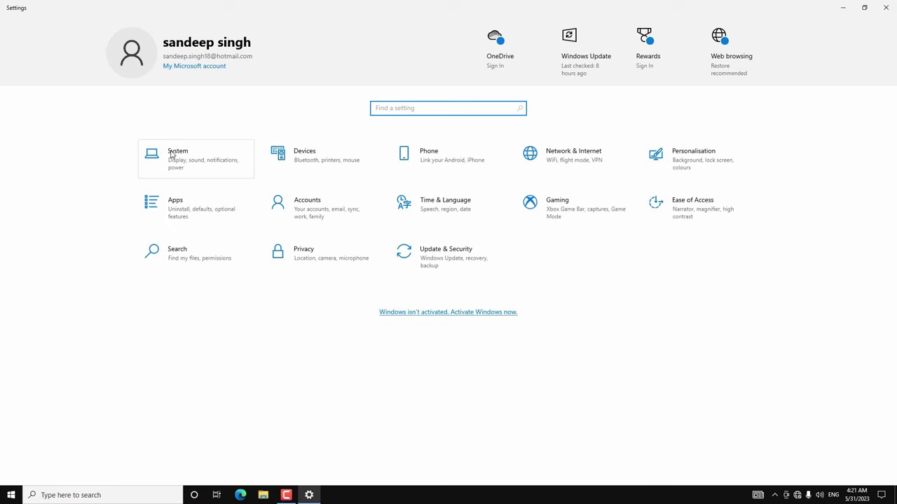
pyautogui.click(612, 158)
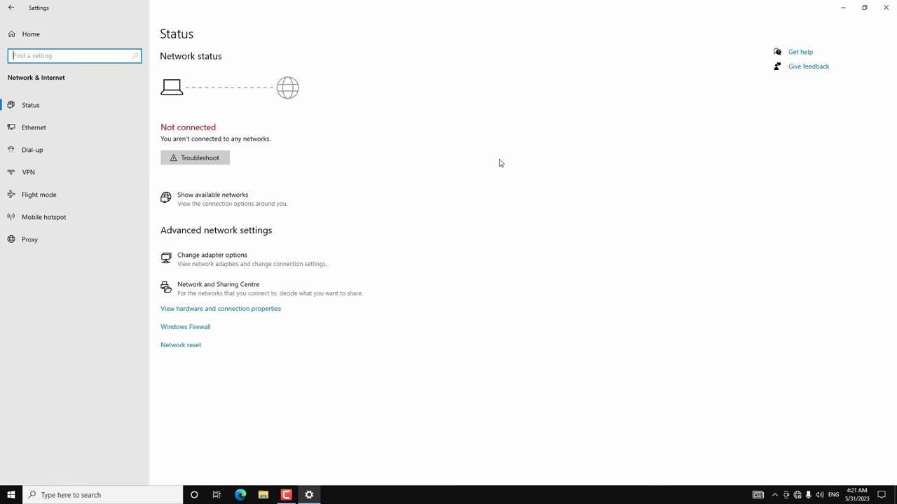
# Run the network troubleshooter on all network adapters, then close it and Settings.
pyautogui.click(213, 160)
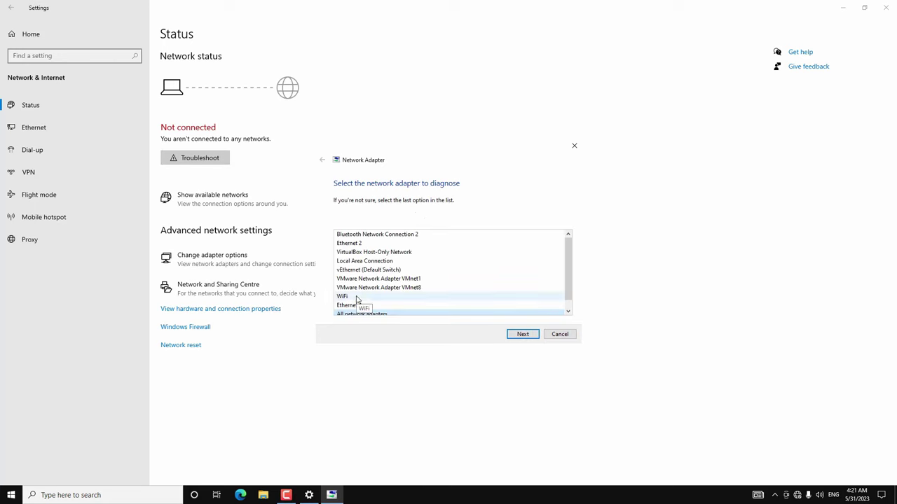
pyautogui.scroll(-1, 368, 301)
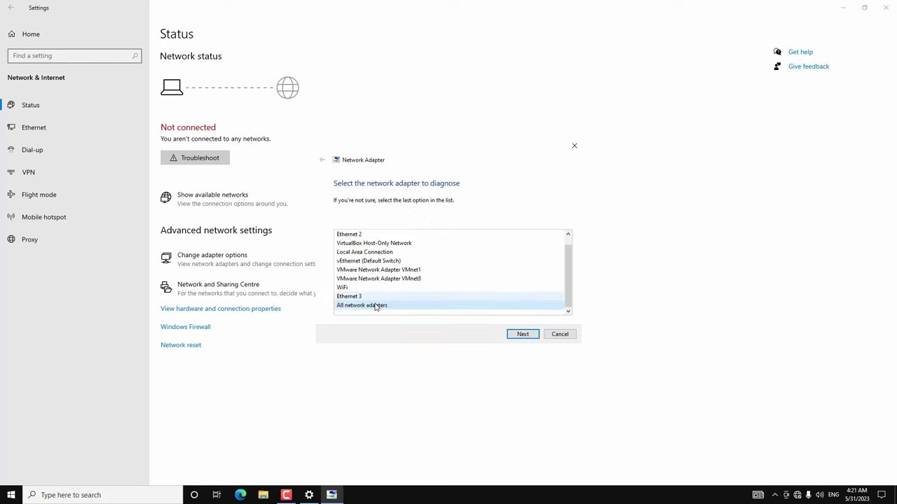
pyautogui.click(522, 335)
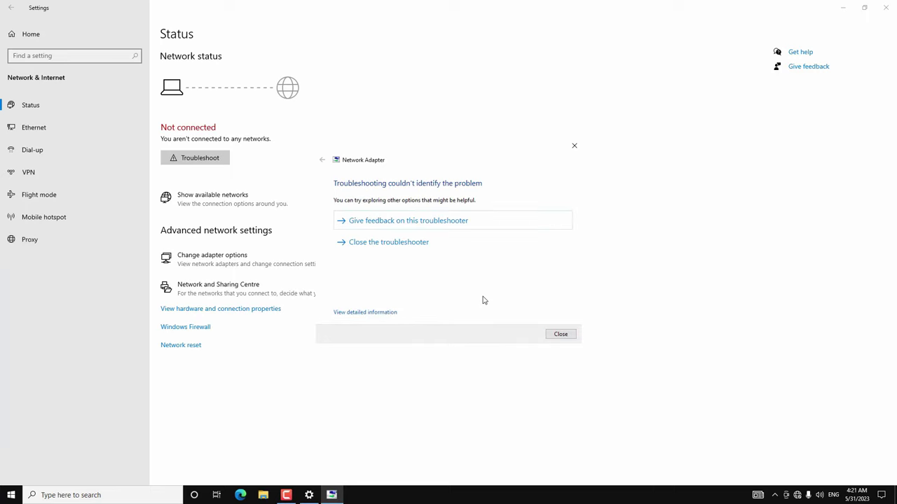
pyautogui.click(572, 335)
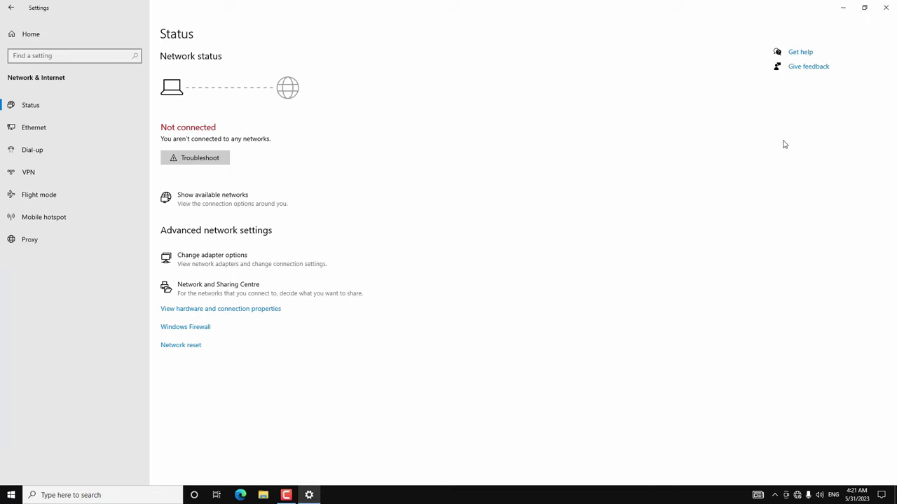
pyautogui.click(894, 4)
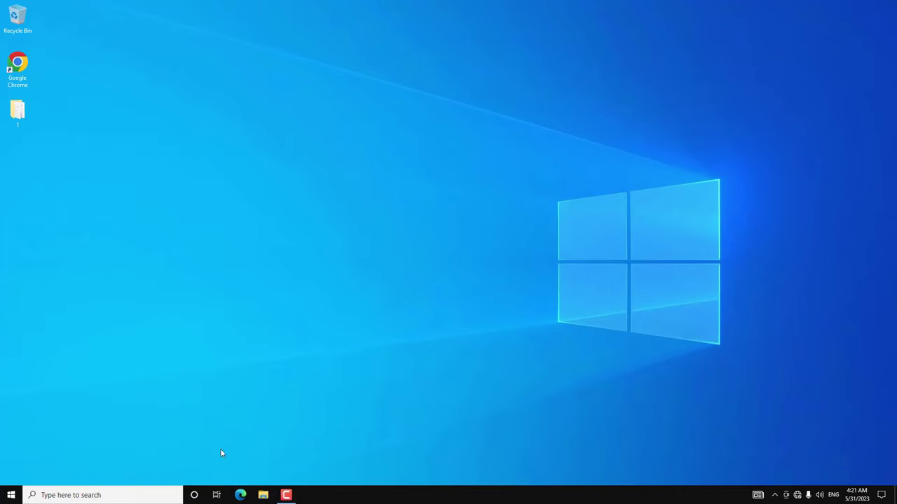
# Search Windows for the Services app and open it.
pyautogui.click(140, 495)
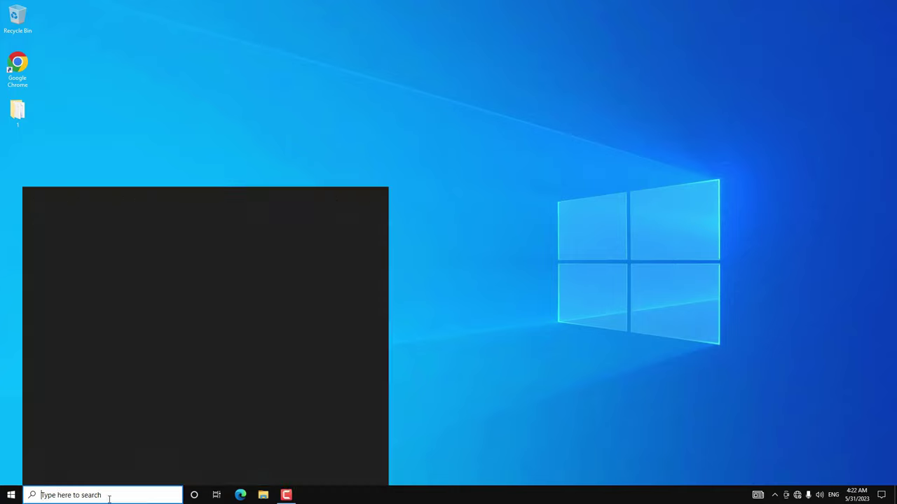
pyautogui.write('servicea')
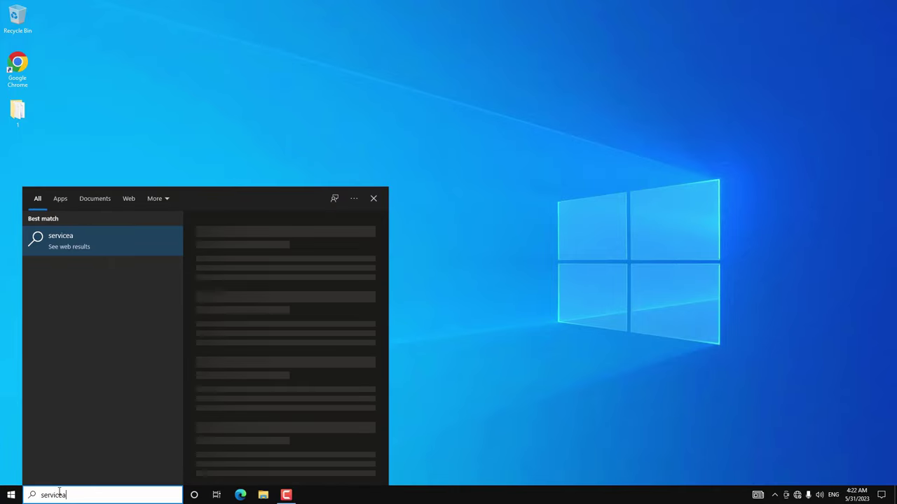
pyautogui.press('BackSpace')
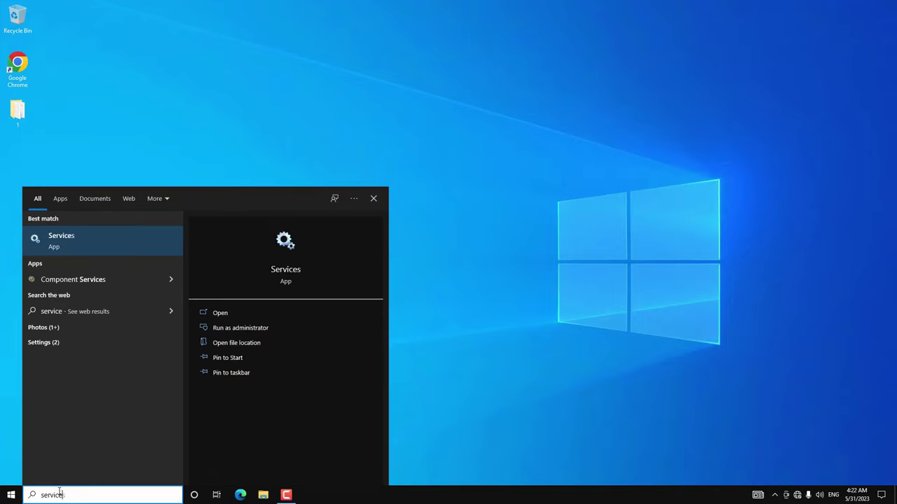
pyautogui.click(96, 233)
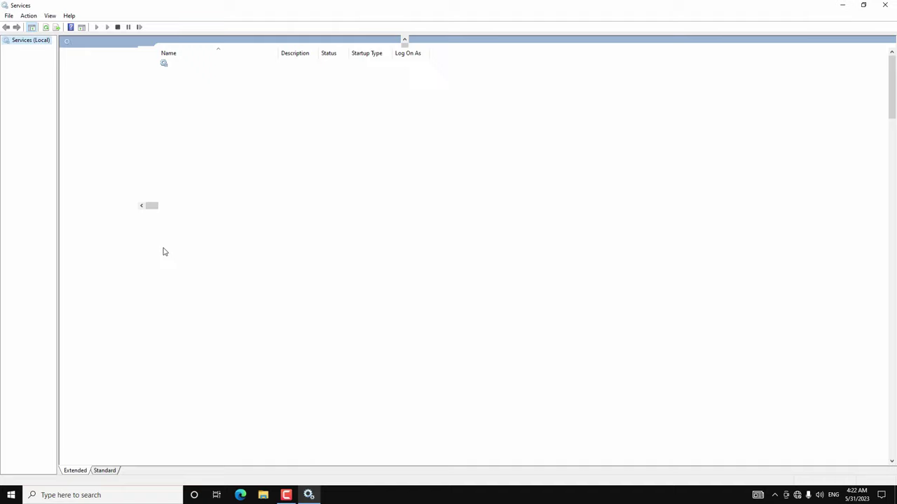
# Set the WWAN AutoConfig service's startup type to Automatic, apply it, and close its properties.
pyautogui.moveTo(892, 105); pyautogui.dragTo(892, 459)
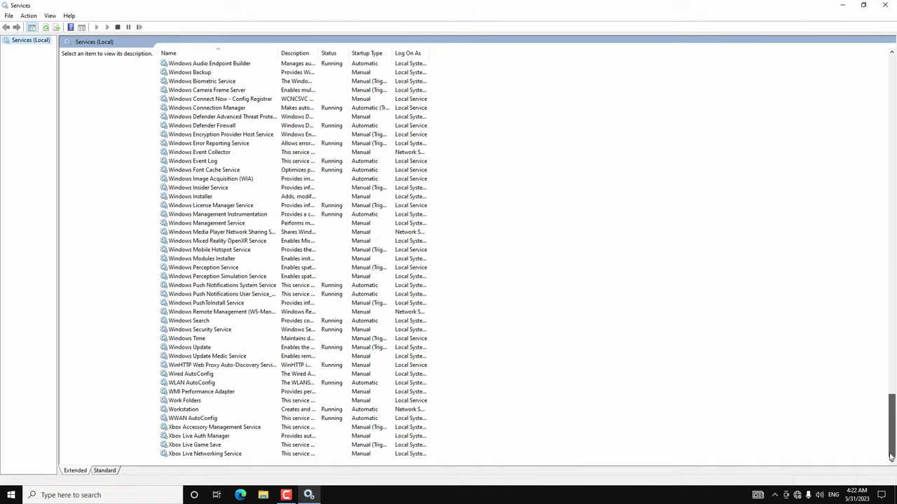
pyautogui.click(206, 421)
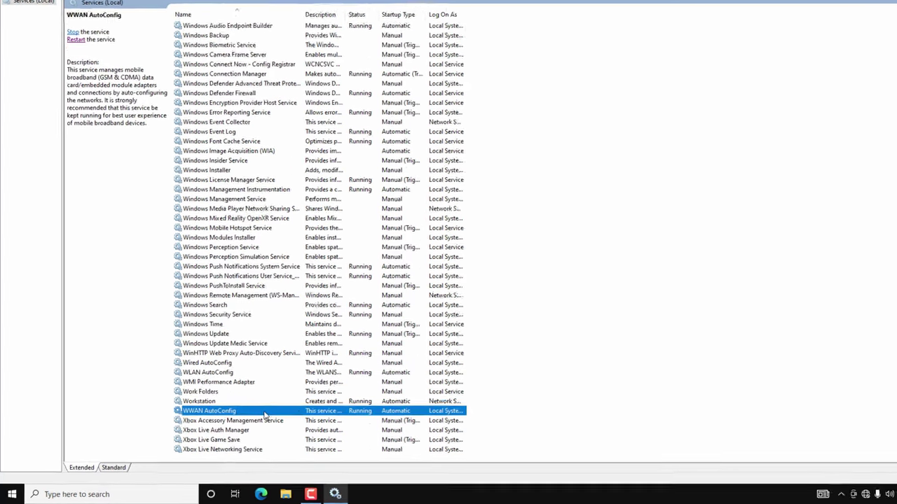
pyautogui.rightClick(280, 412)
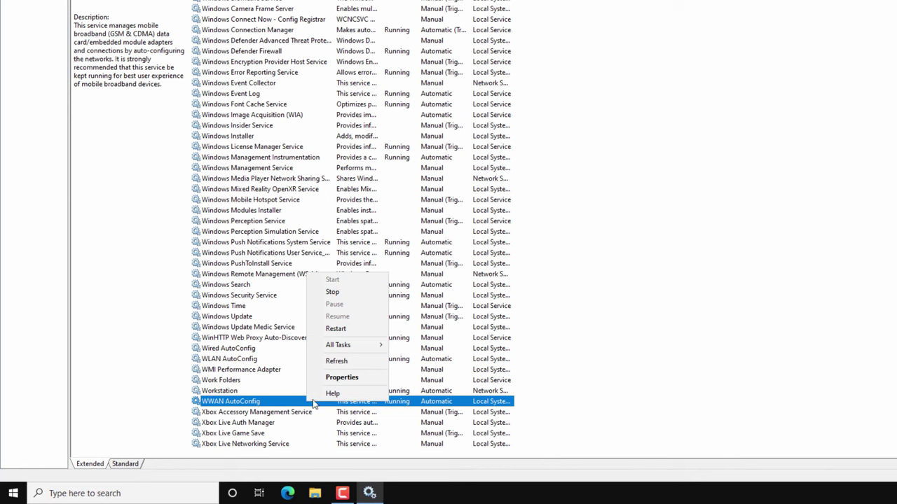
pyautogui.click(340, 382)
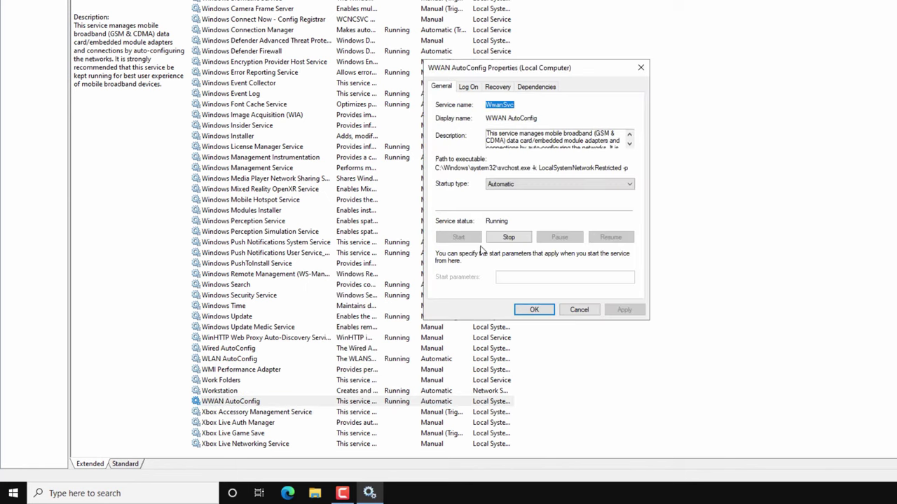
pyautogui.click(494, 187)
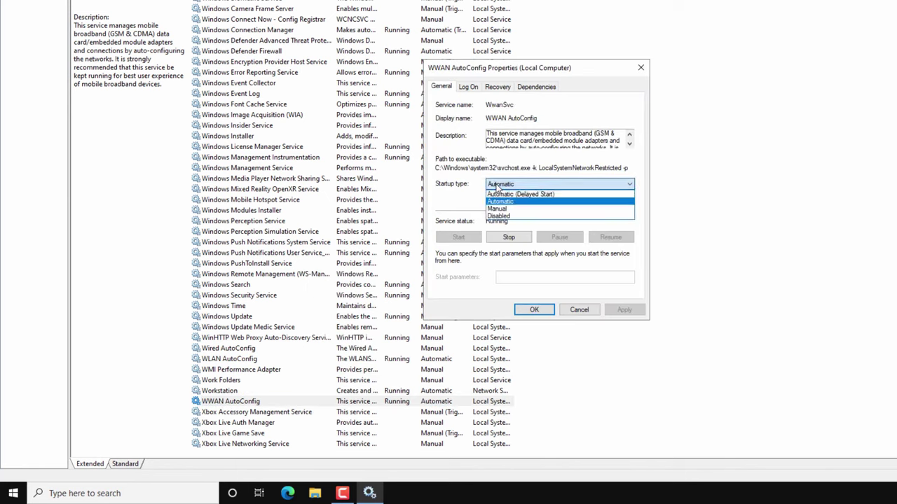
pyautogui.click(497, 203)
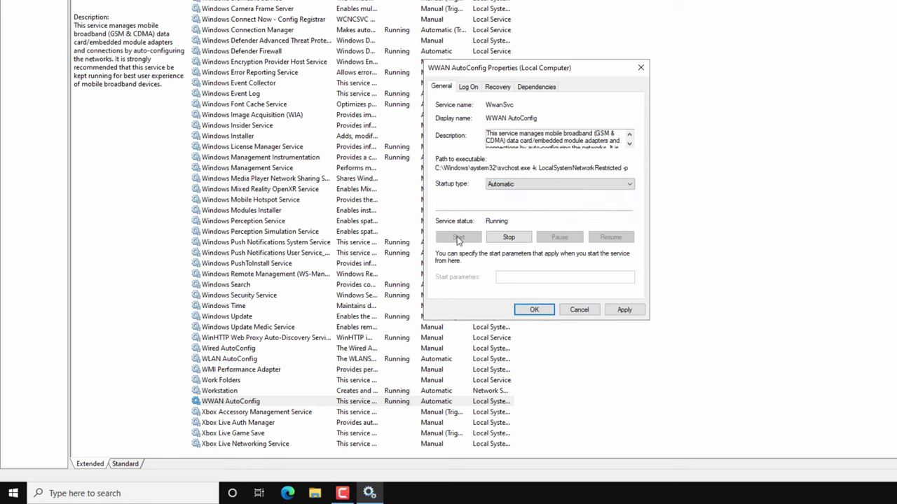
pyautogui.click(623, 310)
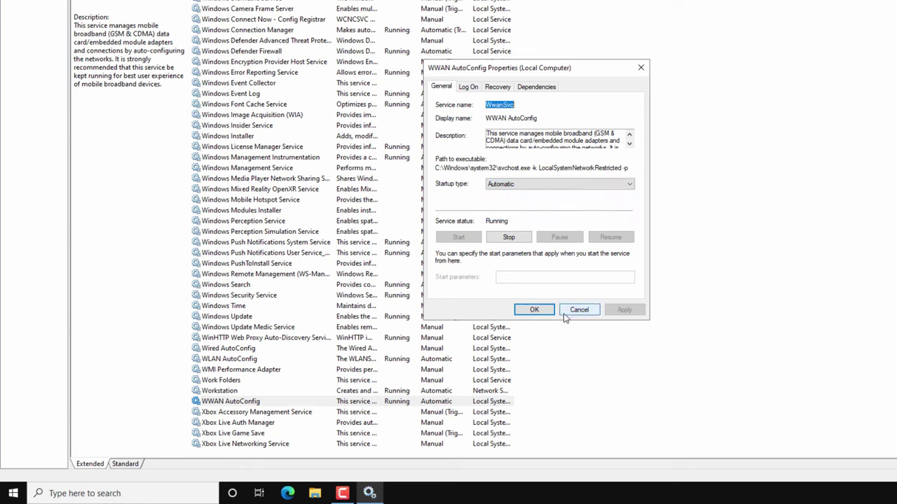
pyautogui.click(536, 311)
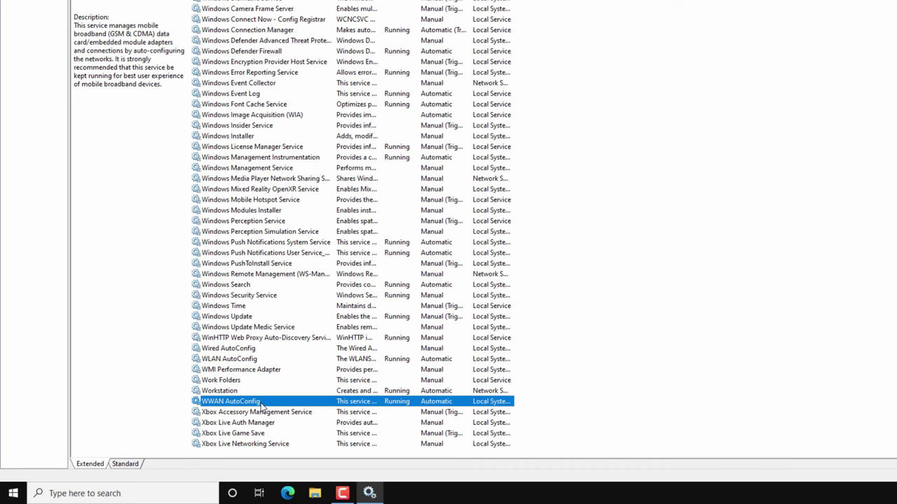
# Check the startup type and status of the WLAN AutoConfig service in its properties and close them.
pyautogui.click(251, 360)
pyautogui.rightClick(264, 360)
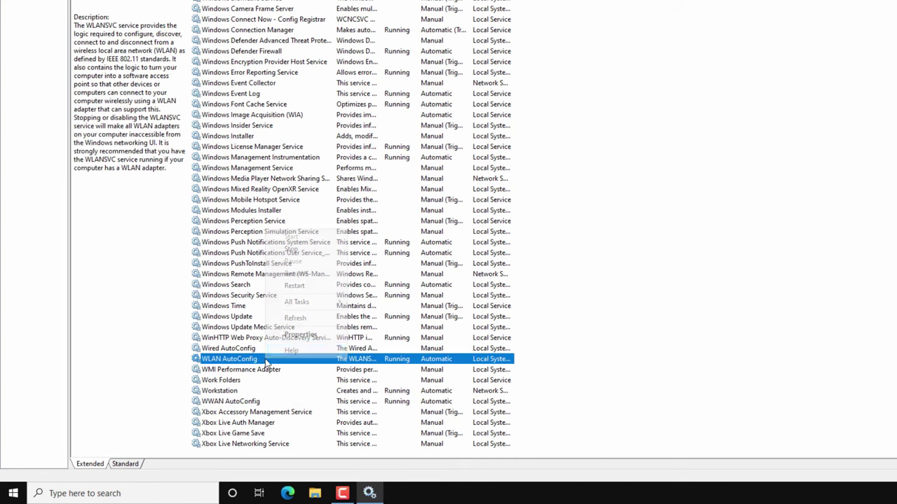
pyautogui.click(303, 335)
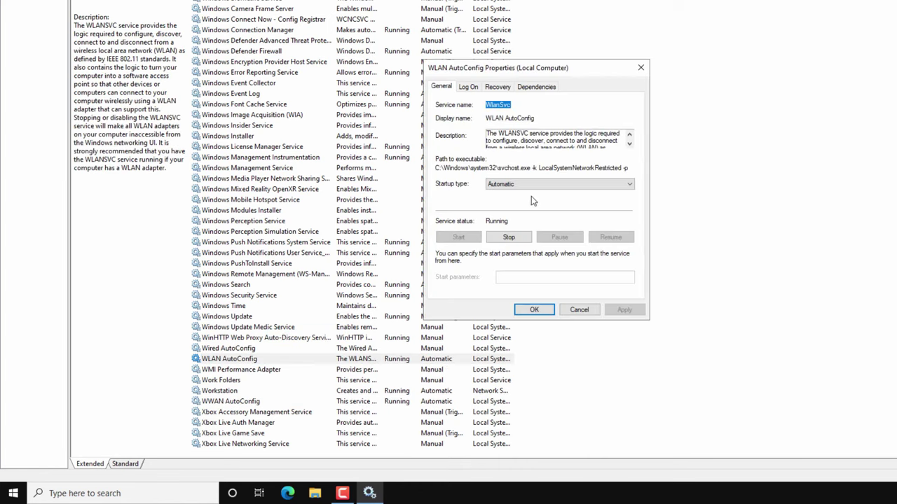
pyautogui.click(535, 311)
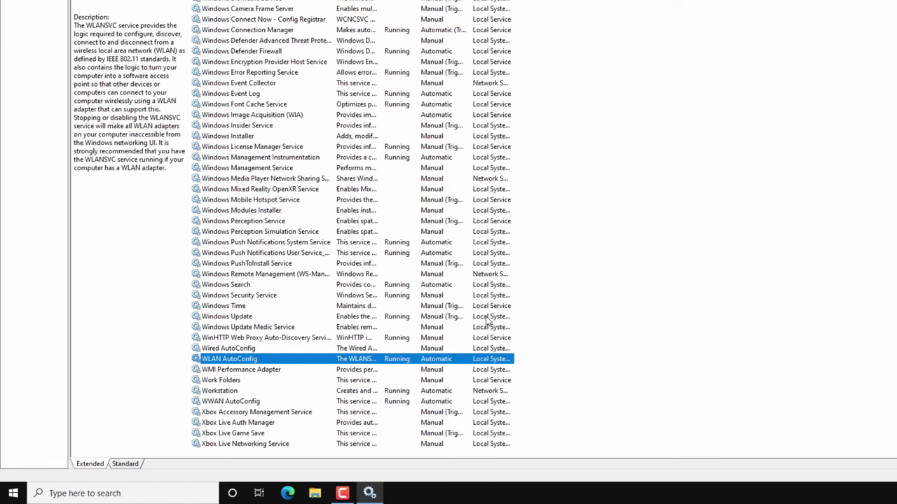
# Close the Services window and check the taskbar's network options for Wi-Fi.
pyautogui.scroll(20, 238, 214)
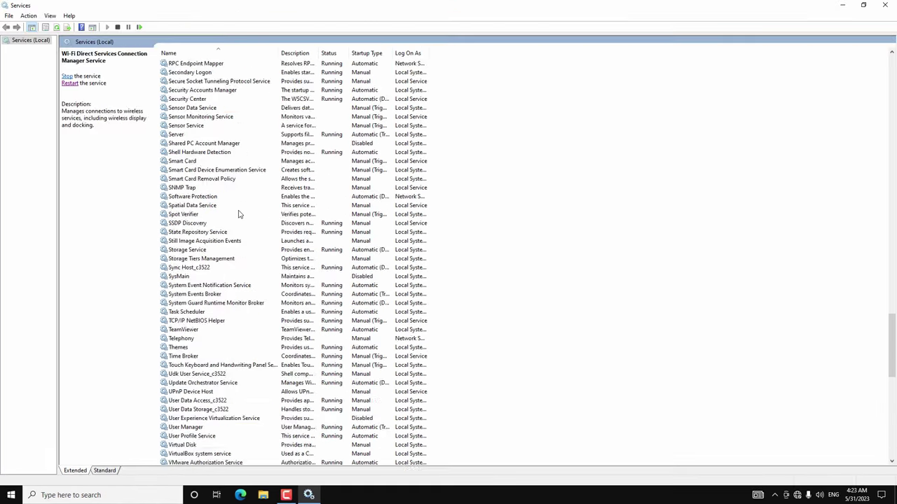
pyautogui.press('n')
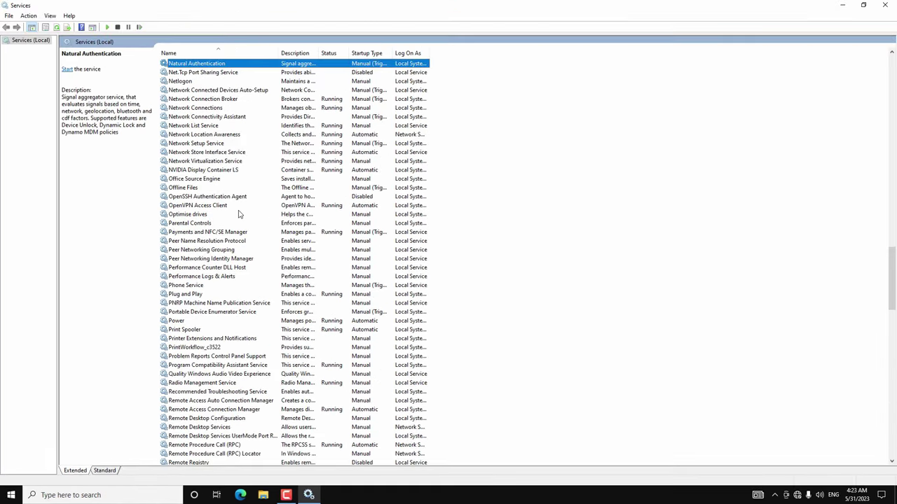
pyautogui.scroll(6, 240, 211)
pyautogui.click(892, 7)
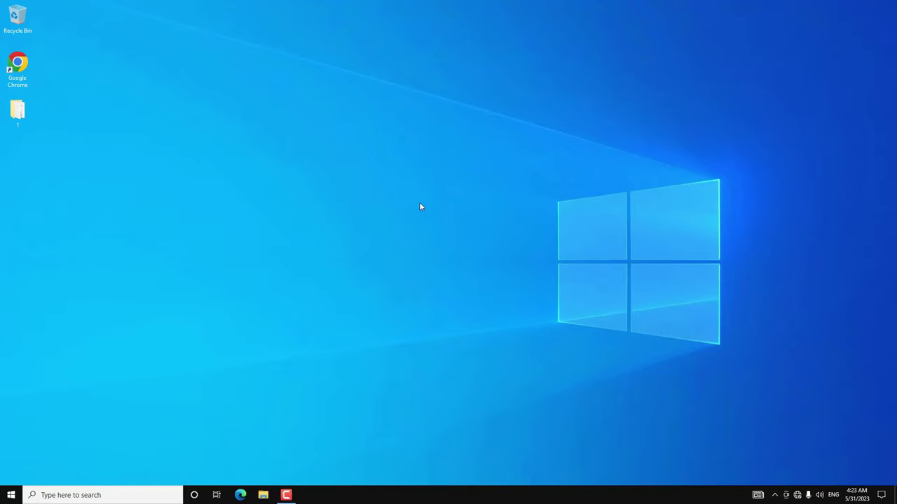
pyautogui.click(797, 494)
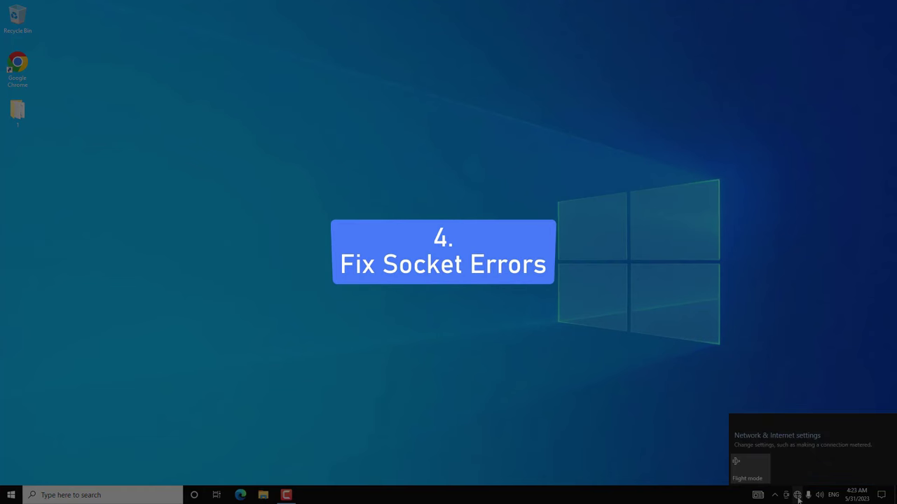
pyautogui.click(390, 164)
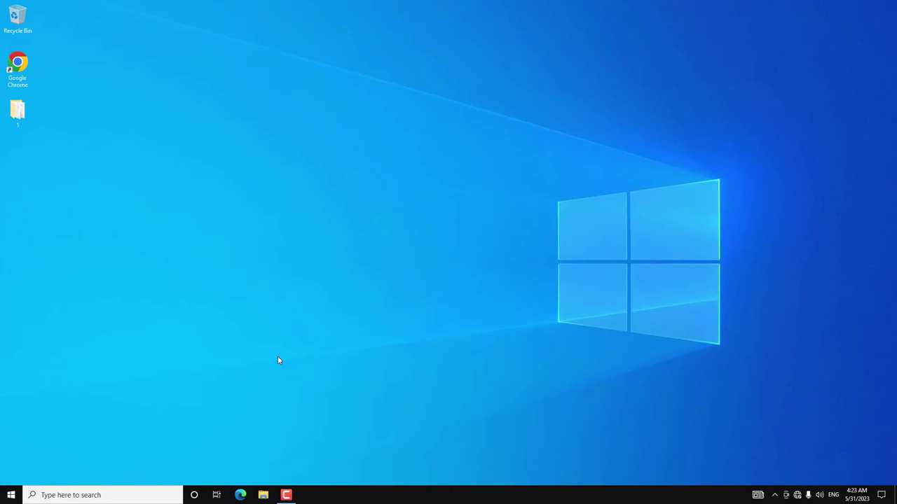
# Search Windows for "cmd" and open Command Prompt as administrator.
pyautogui.click(90, 496)
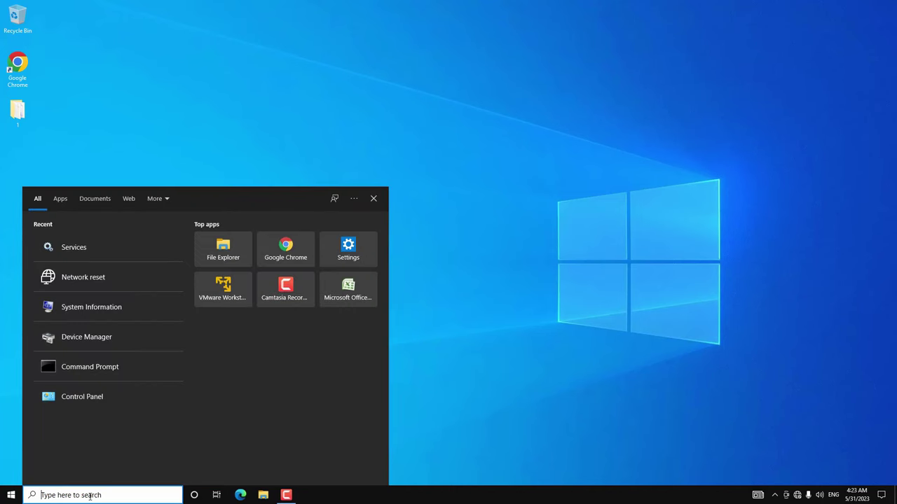
pyautogui.write('cmd')
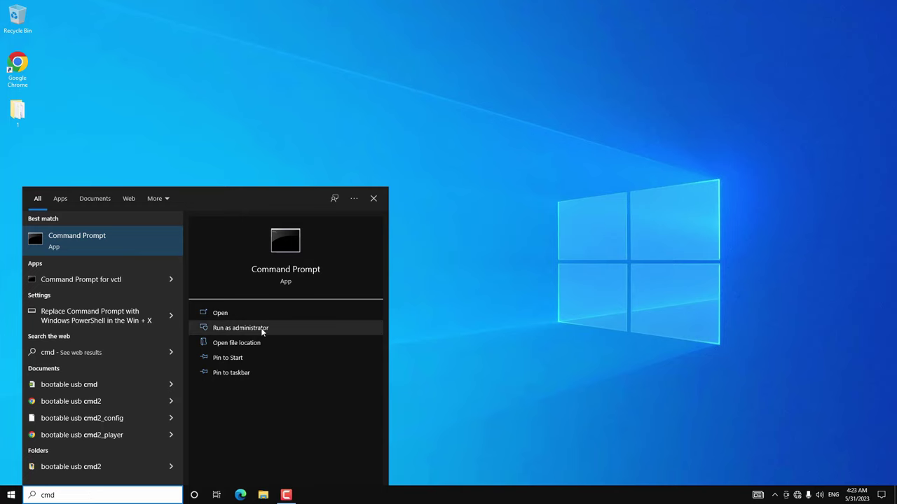
pyautogui.click(278, 329)
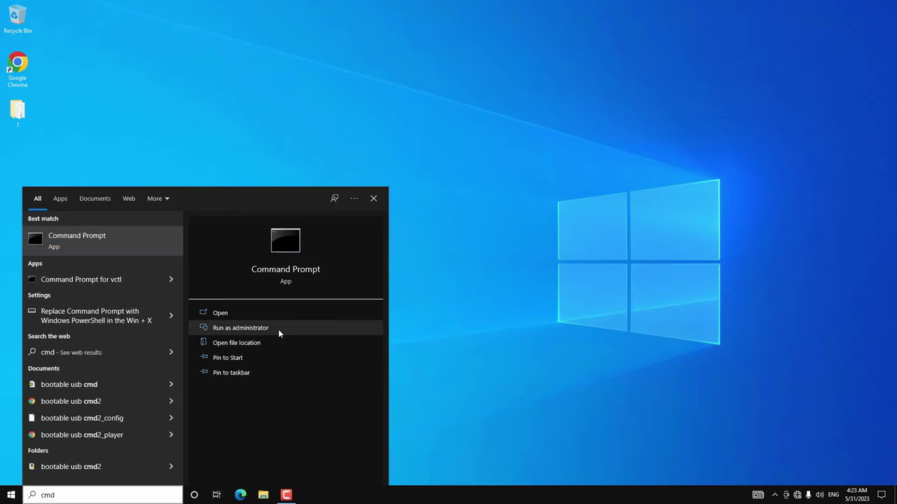
pyautogui.moveTo(364, 80); pyautogui.dragTo(535, 119)
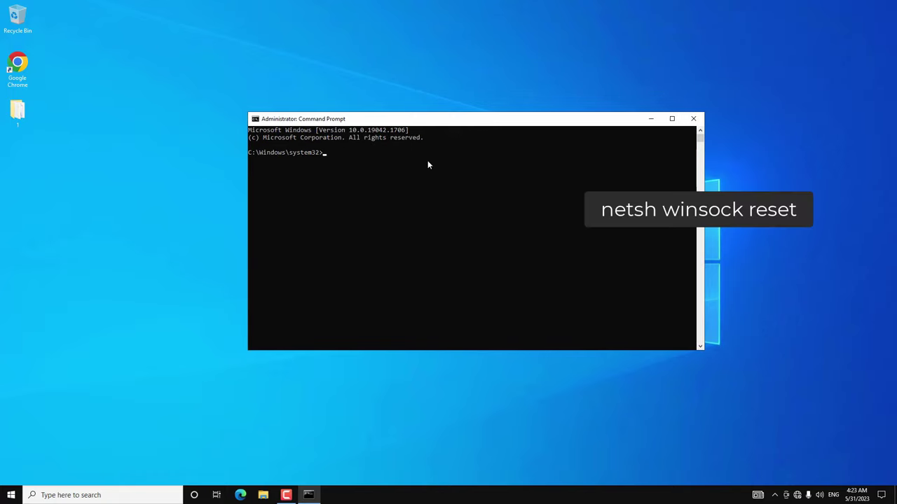
# Run "netsh winsock reset" in Command Prompt, then leave it with "exit".
pyautogui.write('netsh winsock reset')
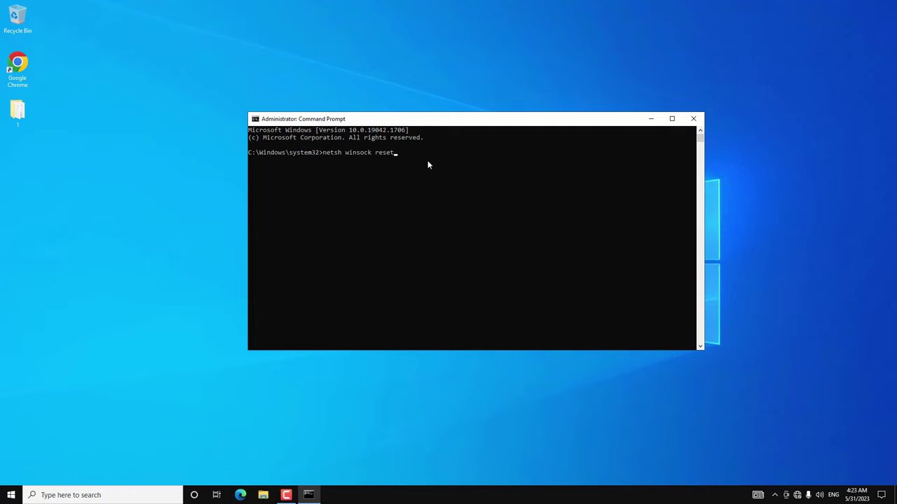
pyautogui.press('Return')
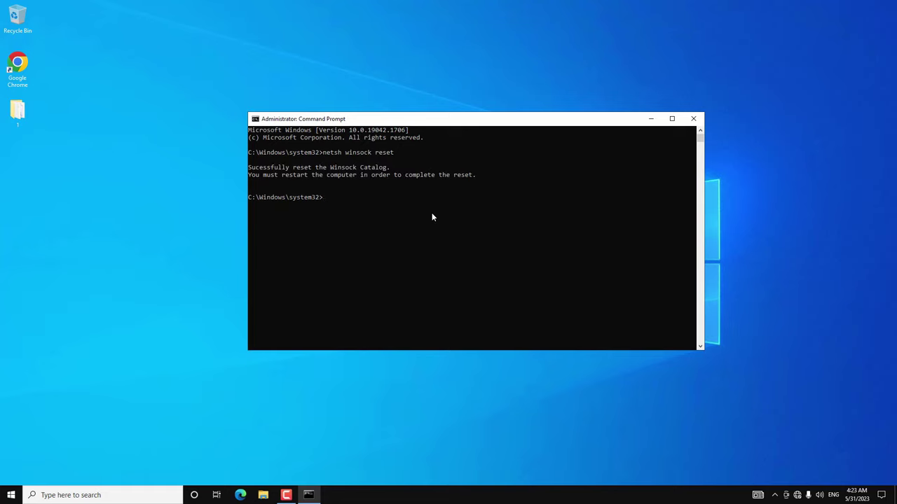
pyautogui.write('exit')
pyautogui.press('Return')
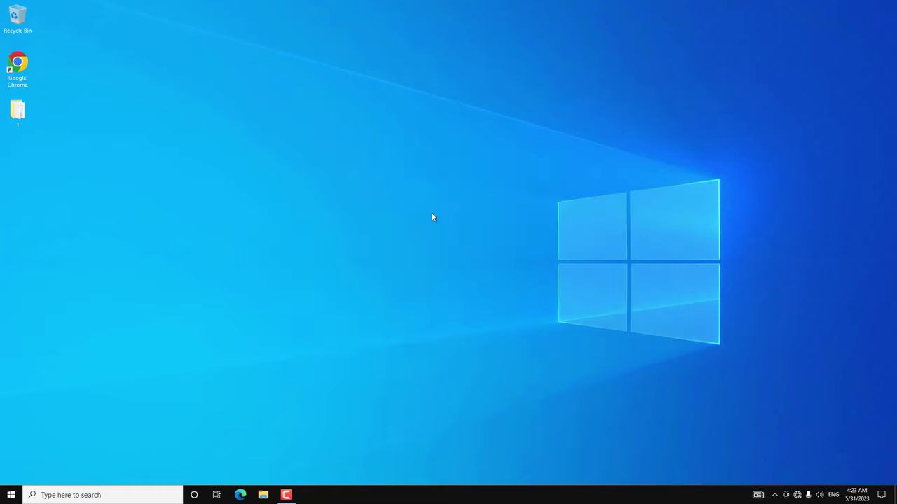
pyautogui.click(2, 495)
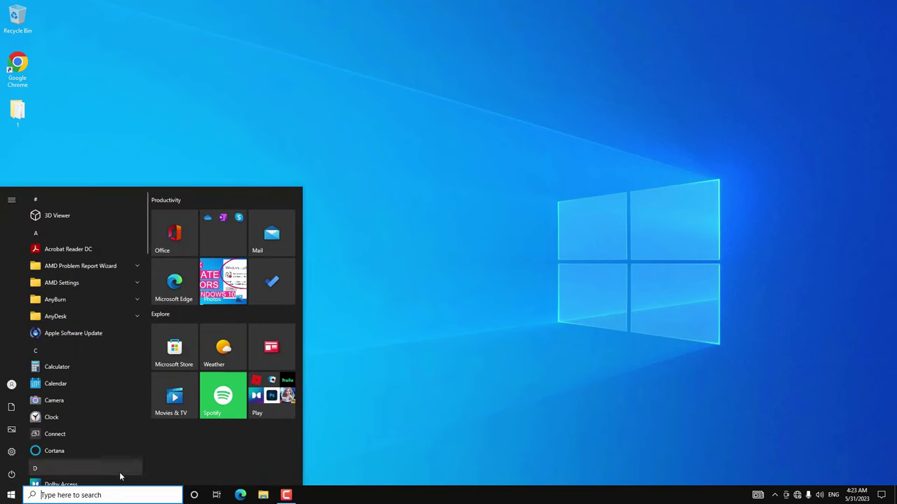
pyautogui.click(11, 474)
pyautogui.click(68, 451)
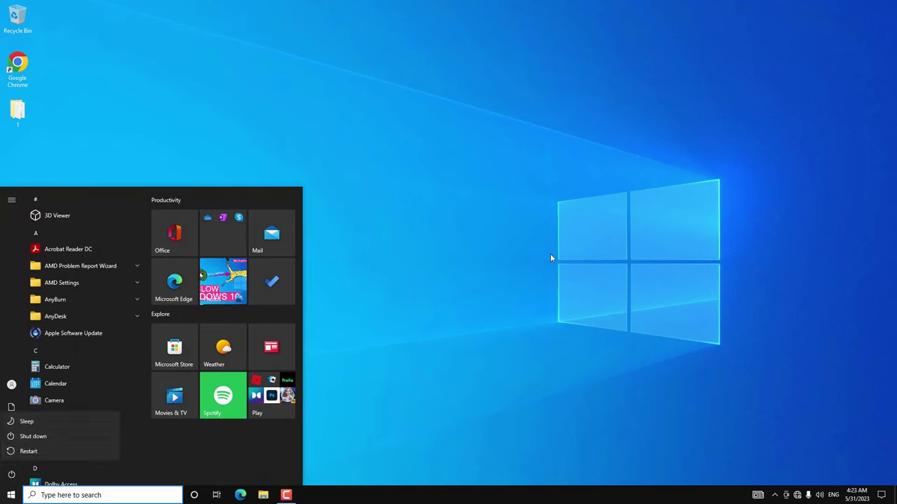
pyautogui.click(538, 215)
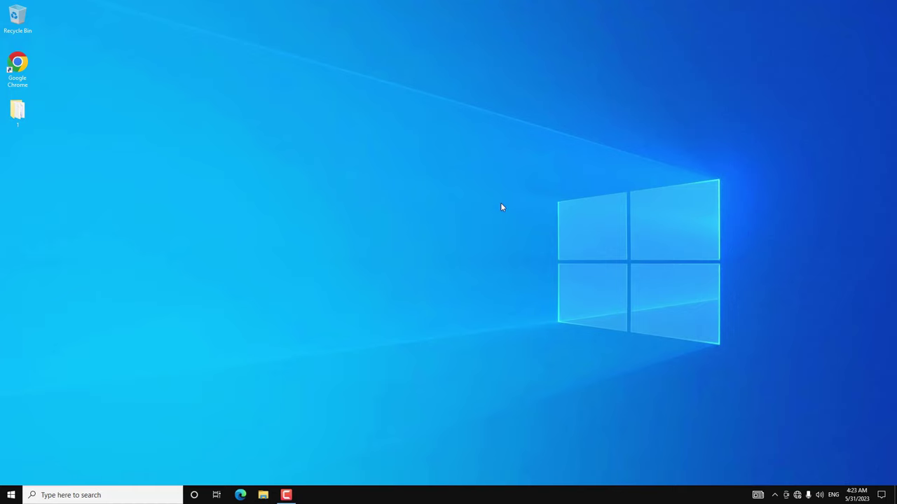
# Reopen Command Prompt with administrator rights through a Windows search for "cmd".
pyautogui.click(82, 496)
pyautogui.write('cmd')
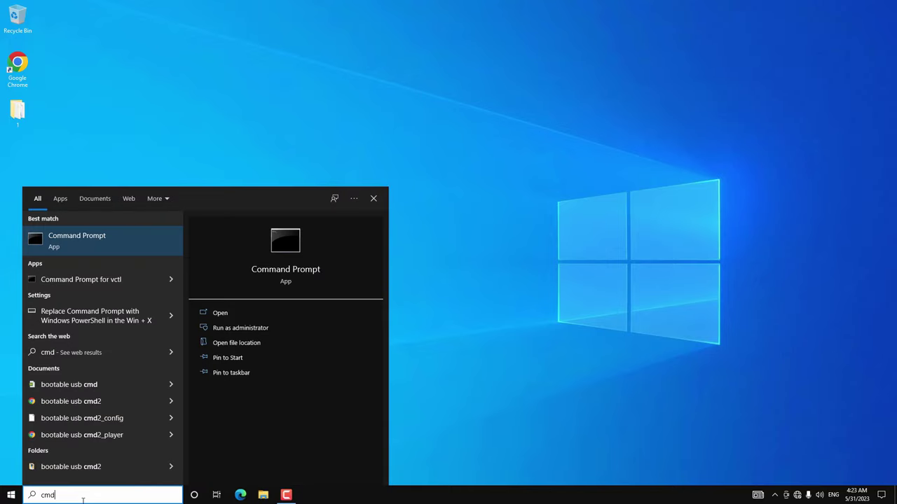
pyautogui.click(257, 328)
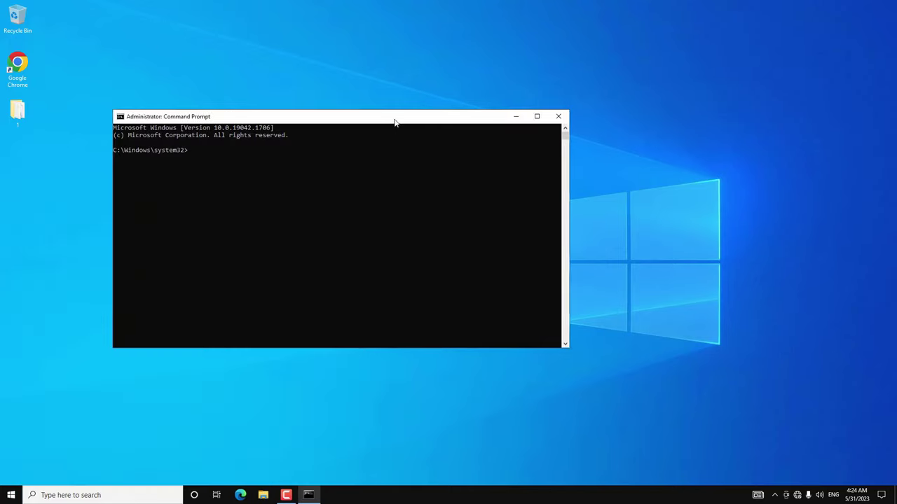
pyautogui.moveTo(393, 124); pyautogui.dragTo(535, 122)
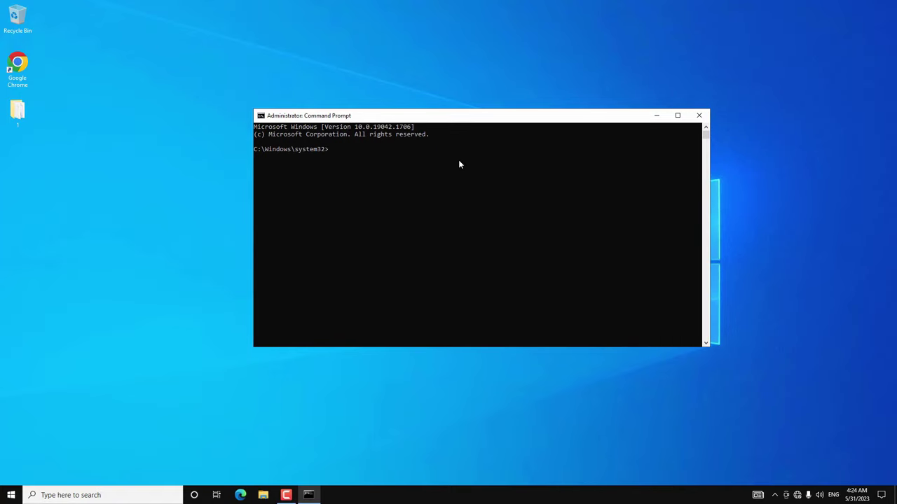
# Run "netcfg -d" to clean up the network devices, then close Command Prompt.
pyautogui.write('net')
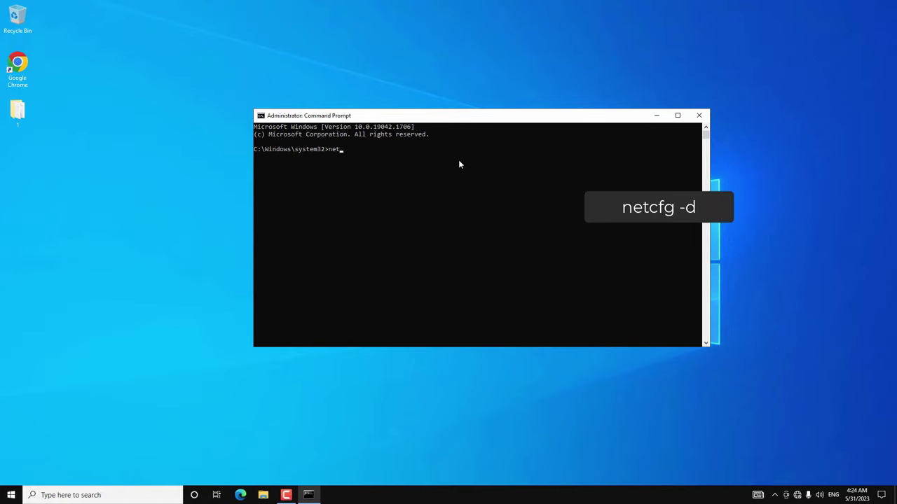
pyautogui.write('cfg -d')
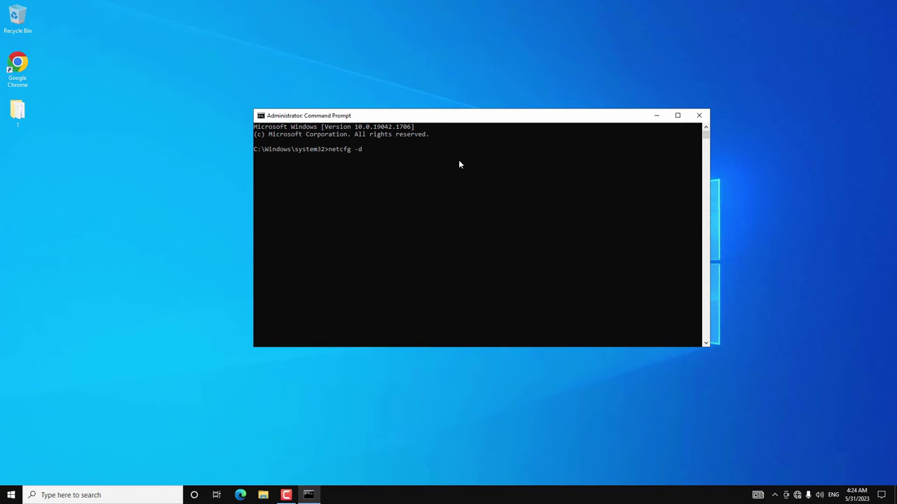
pyautogui.press('Return')
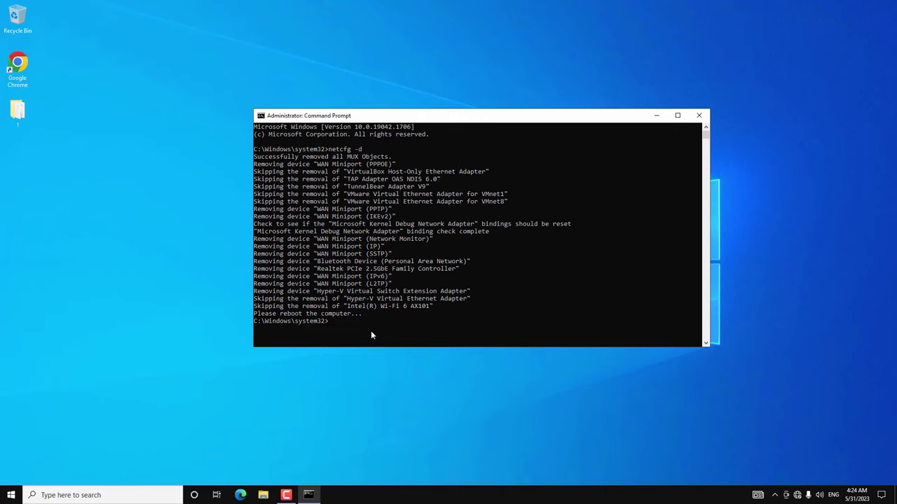
pyautogui.click(698, 117)
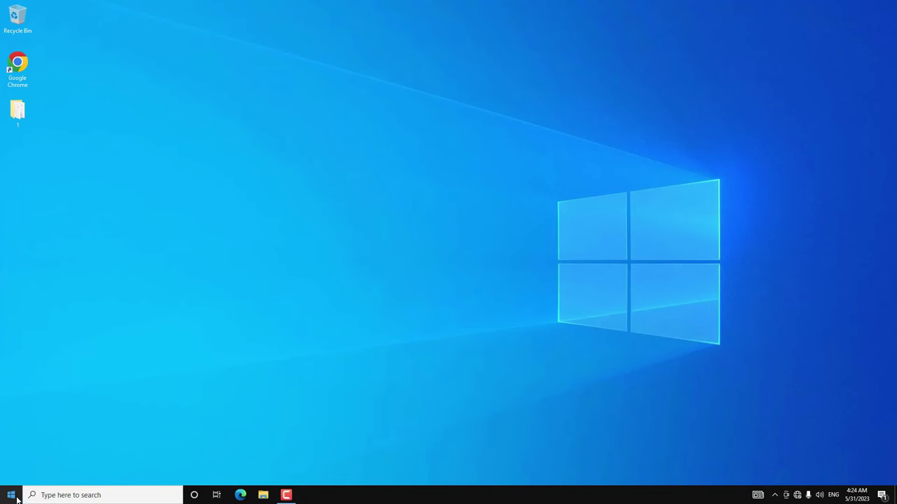
# Start a network reset from the Network & Internet status page in Settings.
pyautogui.click(17, 498)
pyautogui.click(24, 449)
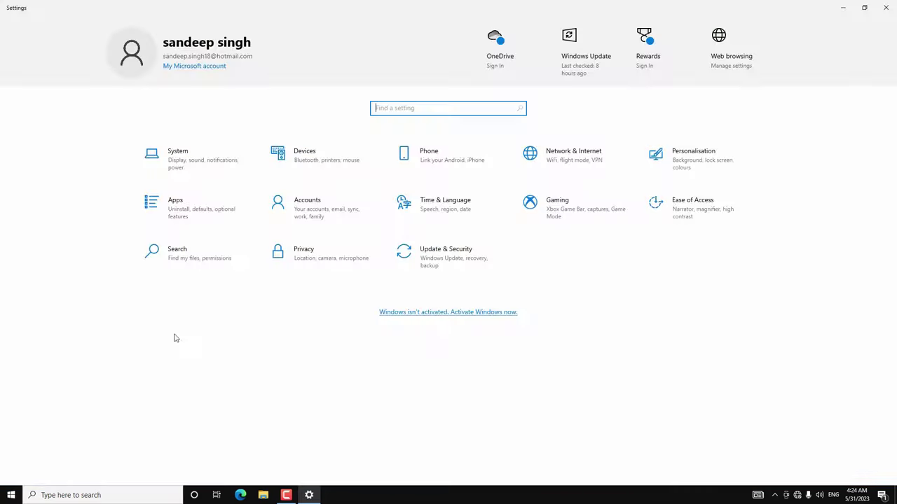
pyautogui.click(565, 157)
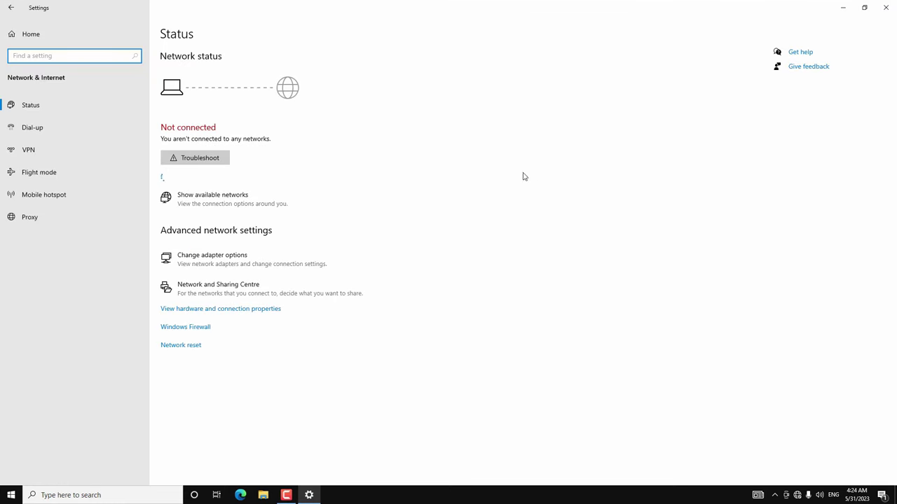
pyautogui.click(191, 349)
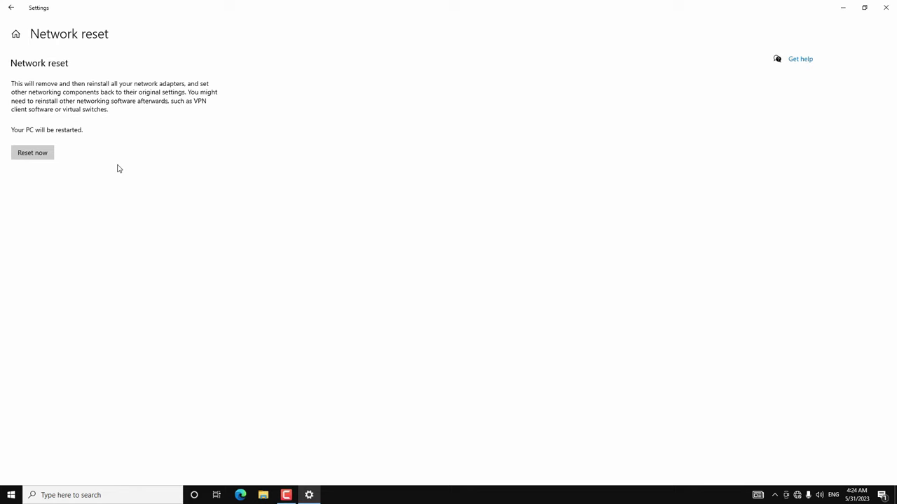
pyautogui.click(46, 154)
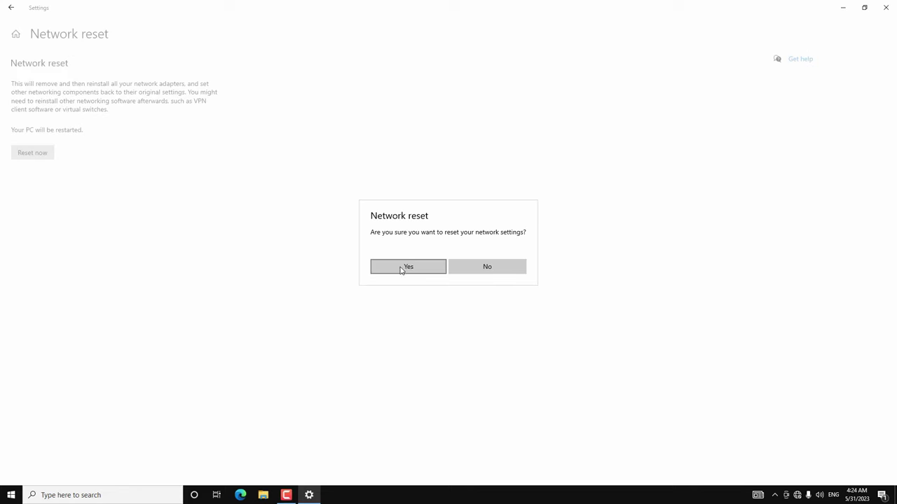
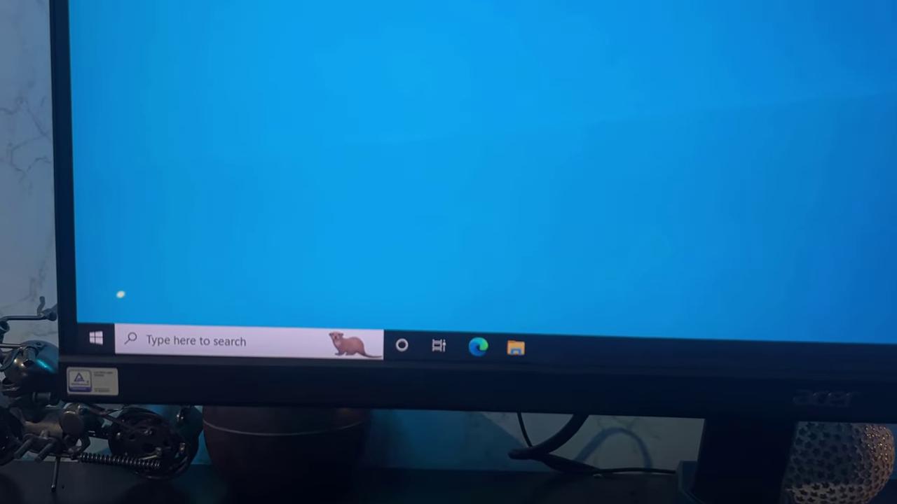
# Shut down the computer.
pyautogui.click(96, 331)
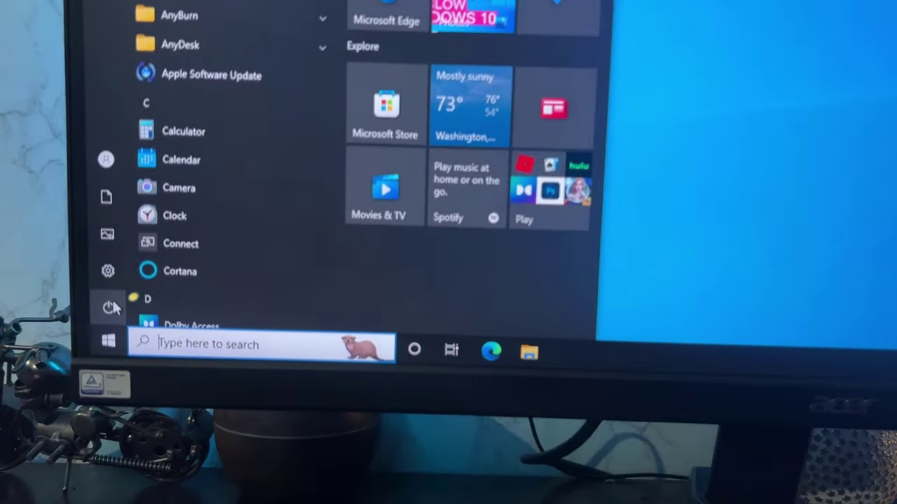
pyautogui.click(104, 309)
pyautogui.click(171, 251)
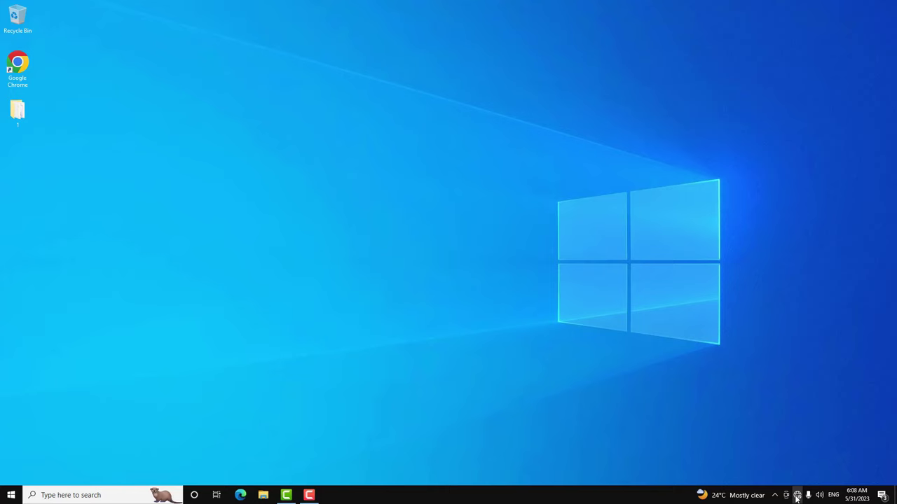
# Check the list of available Wi-Fi networks from the taskbar and close it.
pyautogui.click(796, 496)
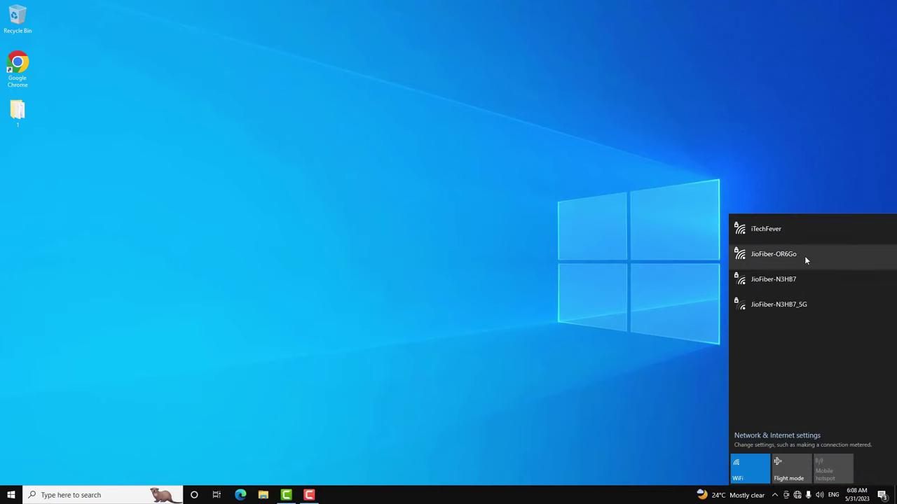
pyautogui.click(340, 226)
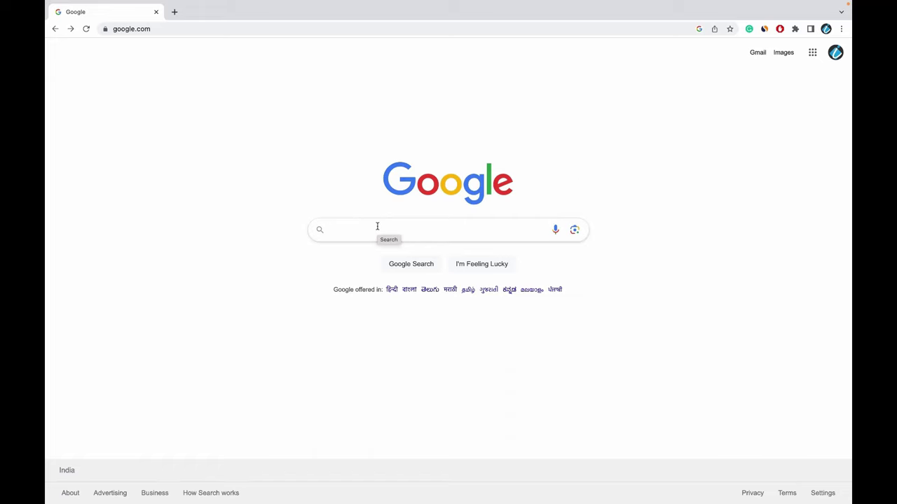
# Search Google for "asus tuf gaming a15 drivers".
pyautogui.write('asus')
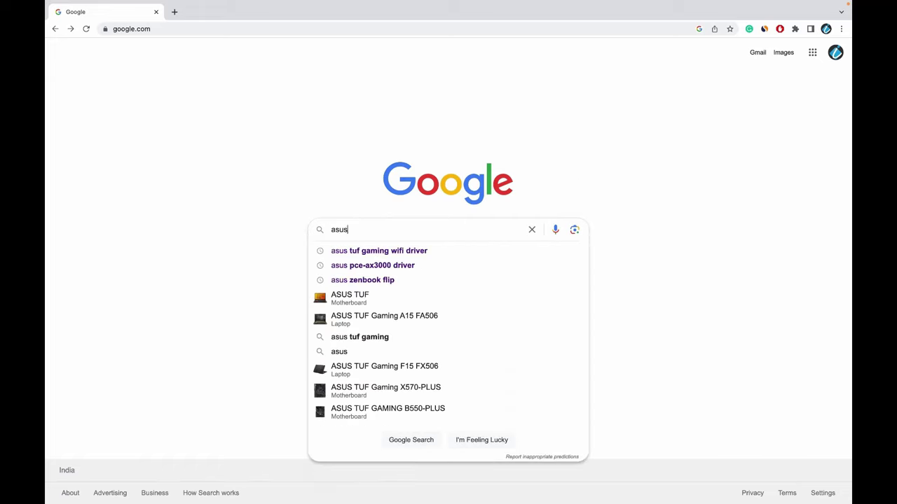
pyautogui.write(' tuff gami')
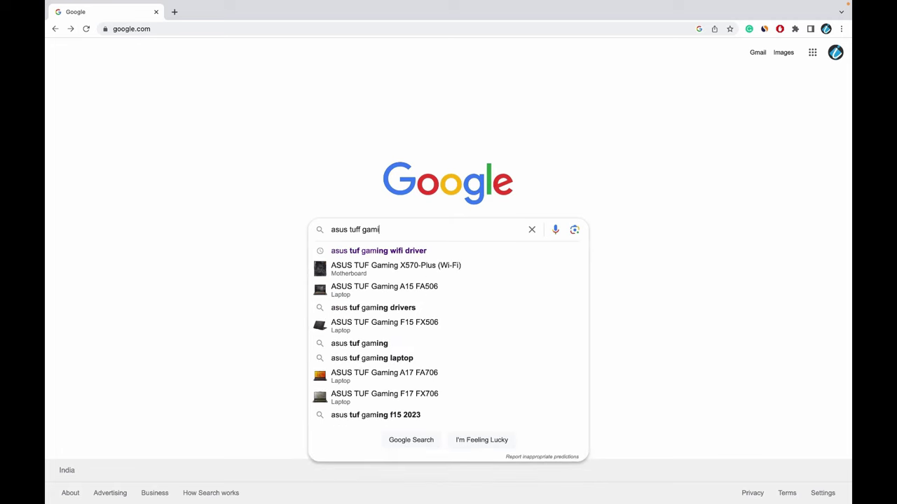
pyautogui.write('ng a')
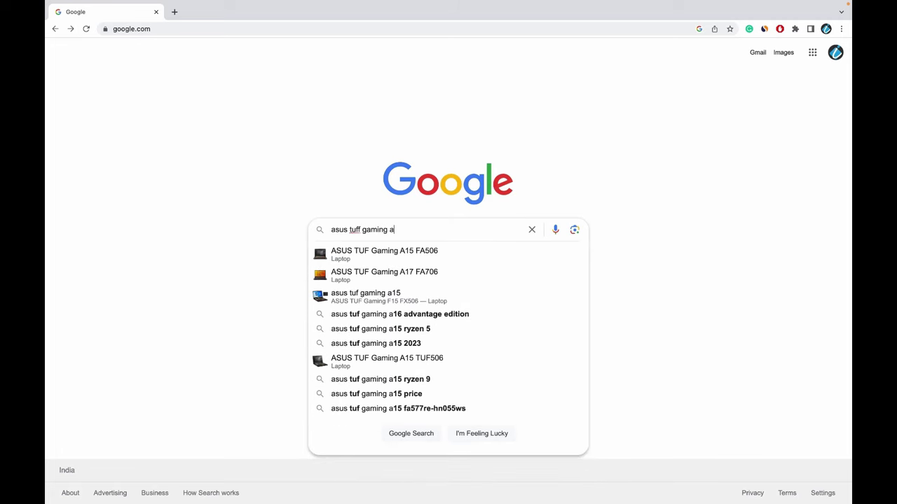
pyautogui.write('15')
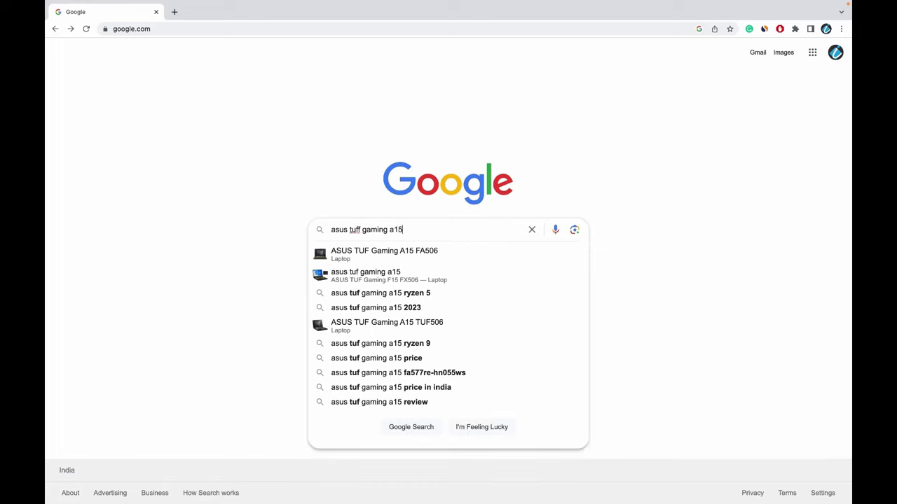
pyautogui.write(' ddriver')
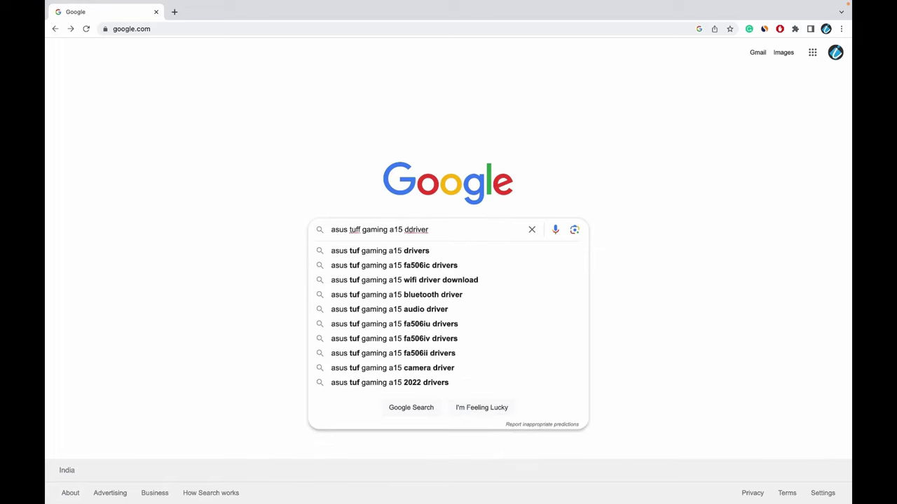
pyautogui.press('Down')
pyautogui.press('Return')
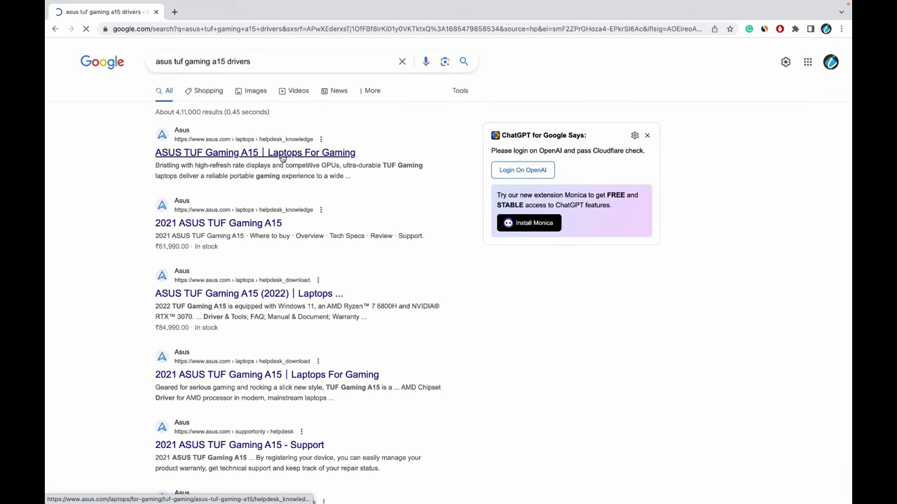
# Open the first ASUS TUF Gaming A15 result in a new tab and select model FA506IH for support.
pyautogui.rightClick(286, 158)
pyautogui.click(289, 160)
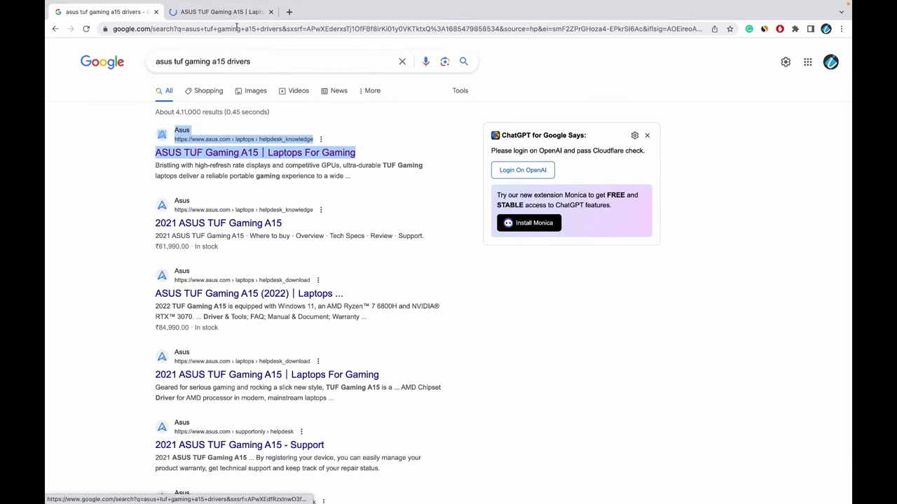
pyautogui.click(231, 13)
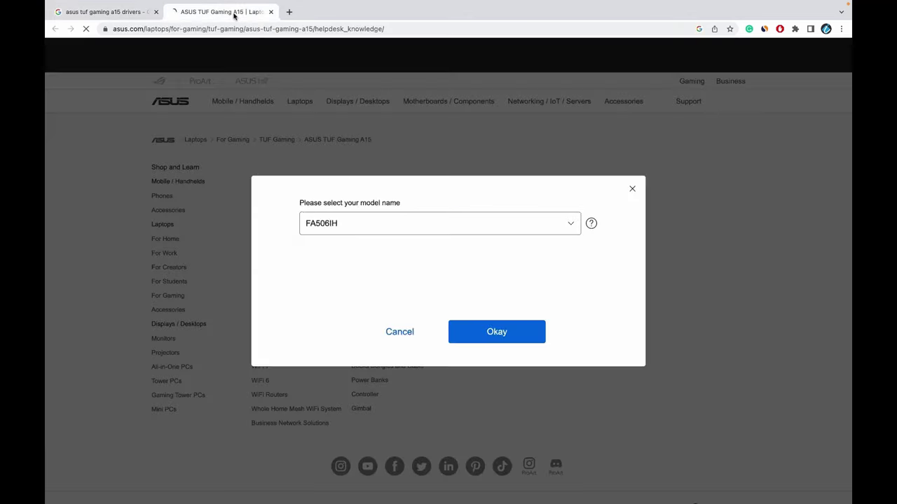
pyautogui.click(405, 228)
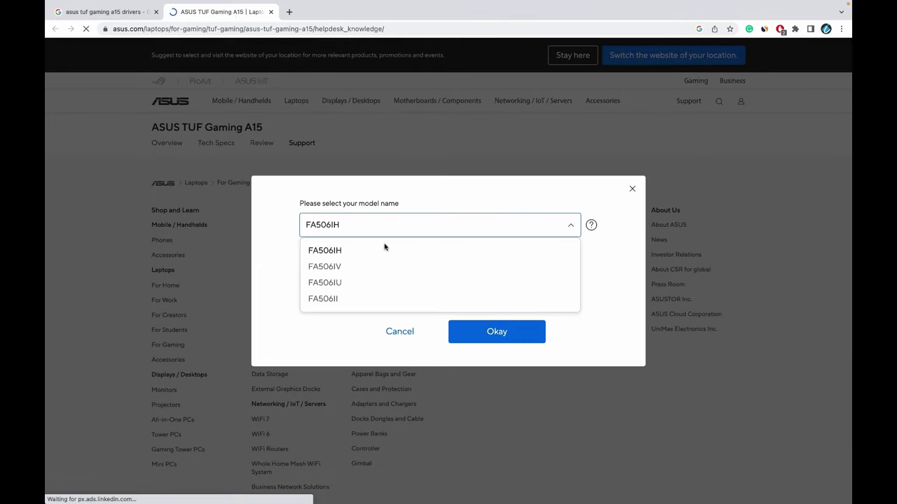
pyautogui.click(385, 249)
pyautogui.click(515, 344)
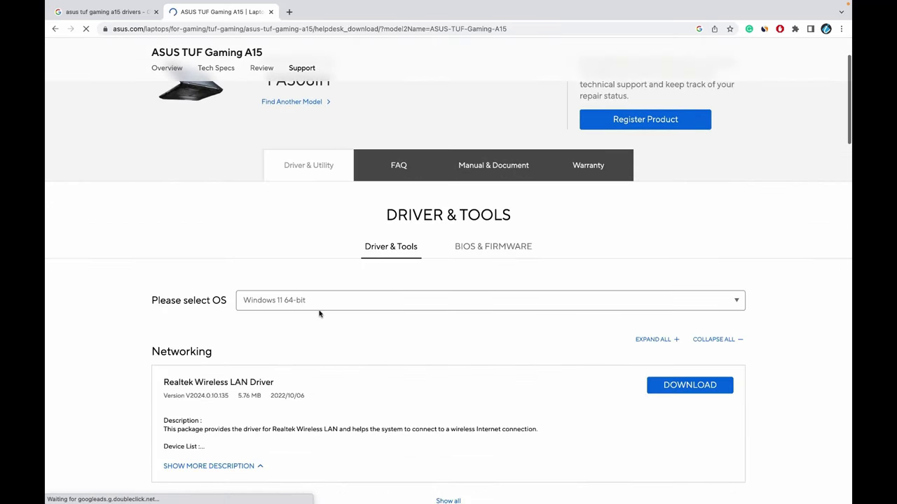
# Set the driver page's OS to Windows 10 64-bit and locate the Realtek Wireless LAN Driver.
pyautogui.click(317, 301)
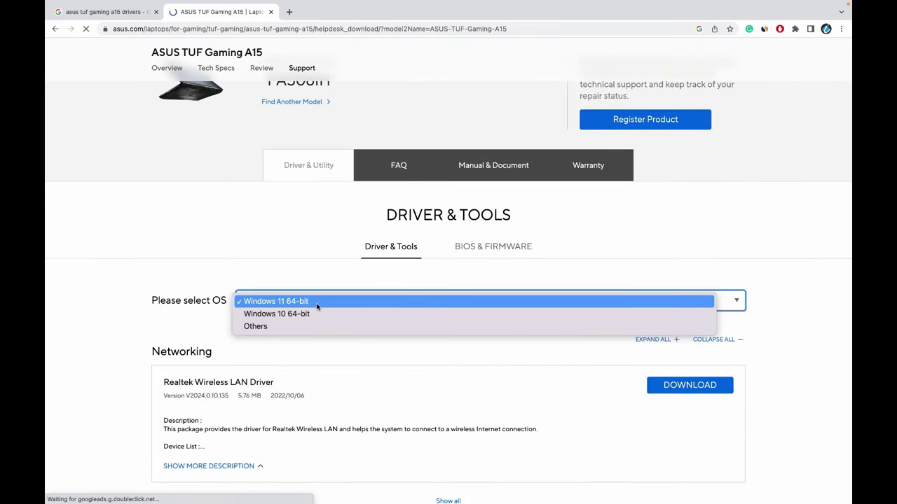
pyautogui.click(319, 313)
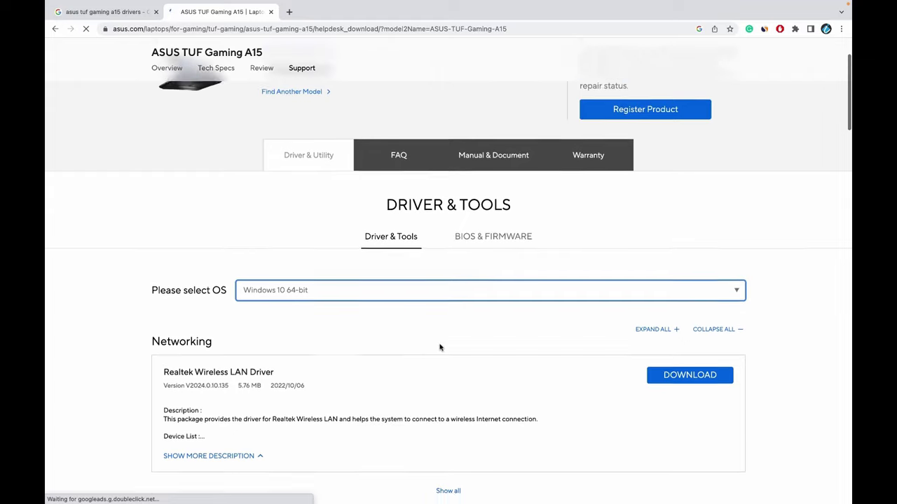
pyautogui.scroll(-1, 440, 347)
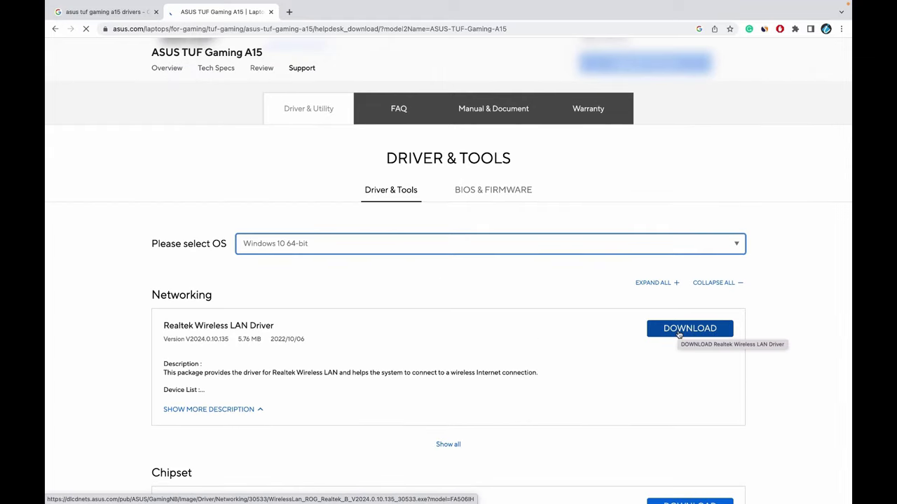
# Return to the Google results and search for "asus pce-ax3000 driver" instead.
pyautogui.click(105, 12)
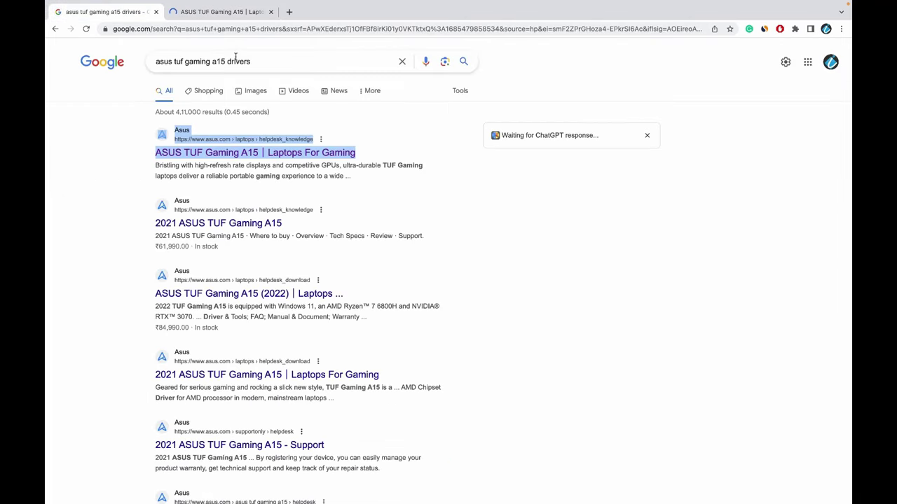
pyautogui.moveTo(266, 61); pyautogui.dragTo(146, 59)
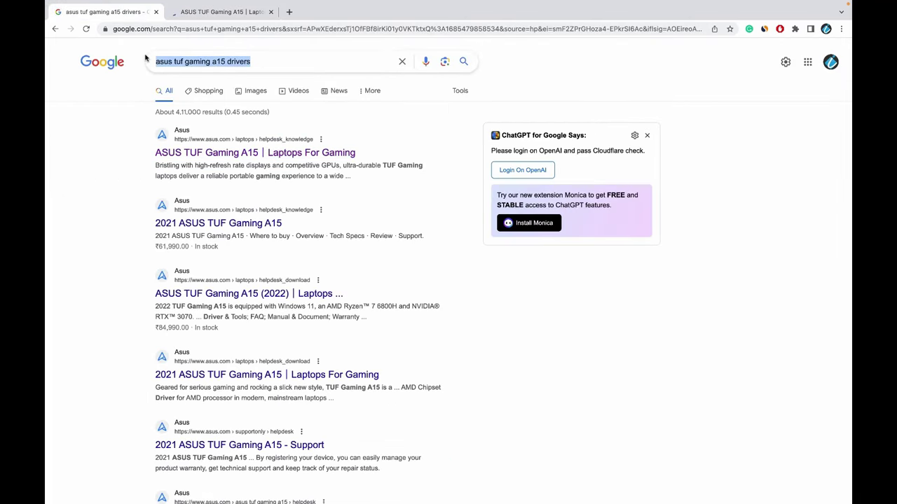
pyautogui.press('BackSpace')
pyautogui.write('asus')
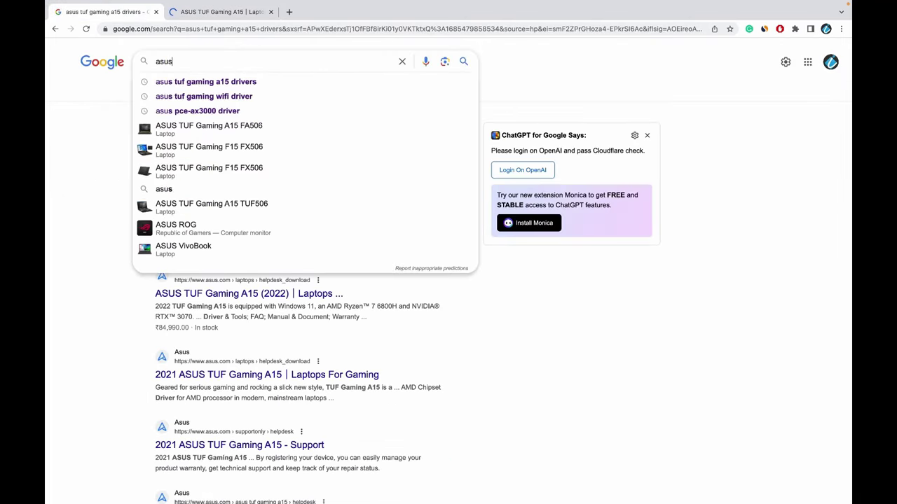
pyautogui.click(210, 112)
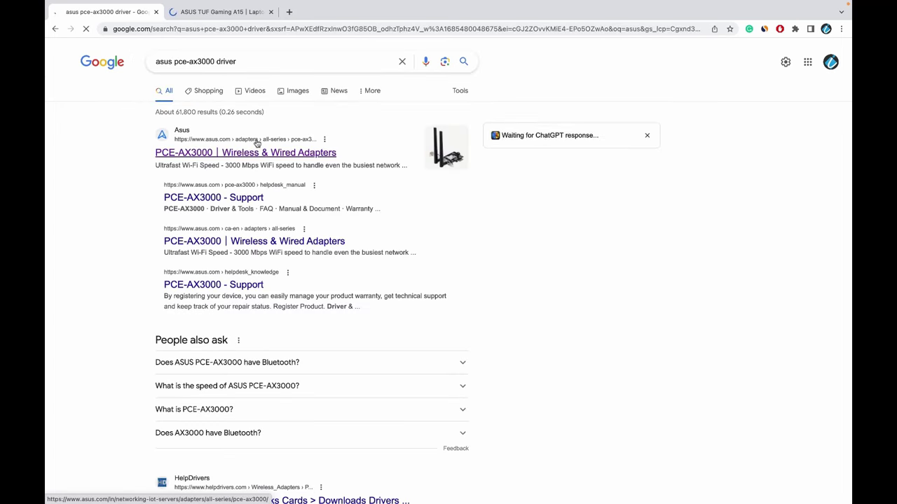
# Open the ASUS PCE-AX3000 product page and go to the Driver & Tools section of its support page.
pyautogui.click(262, 153)
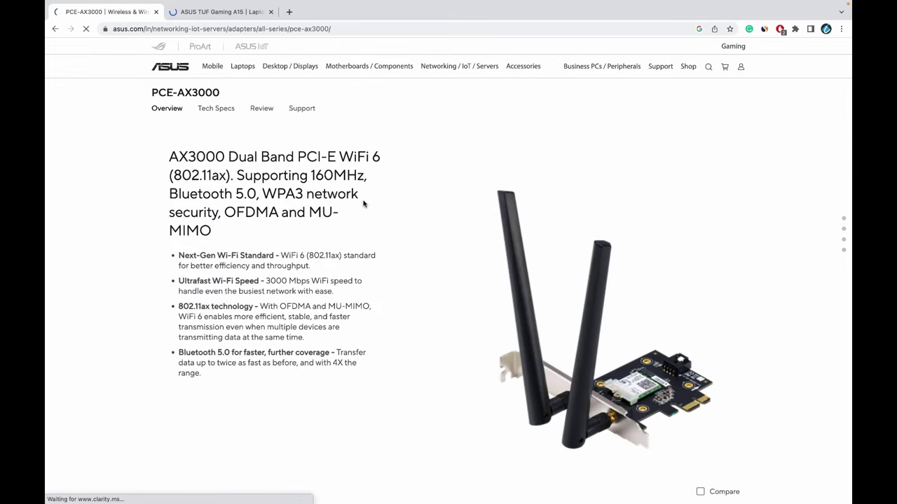
pyautogui.scroll(-5, 363, 204)
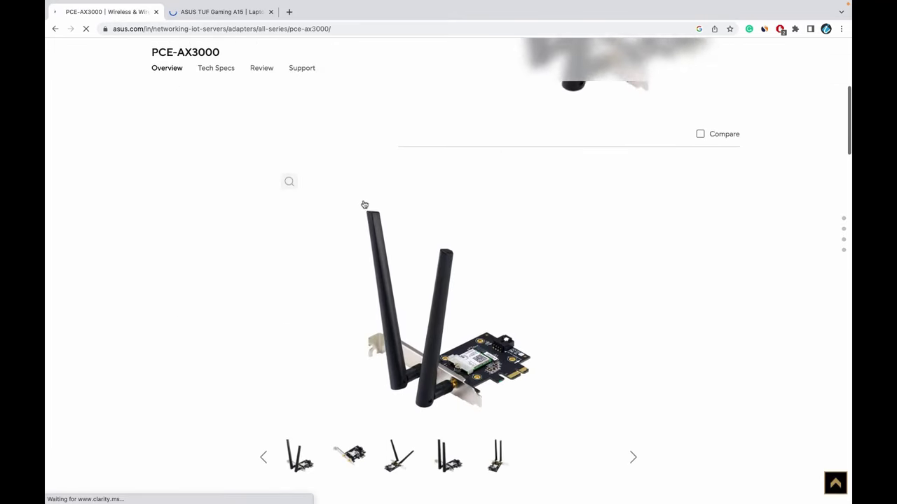
pyautogui.scroll(5, 363, 204)
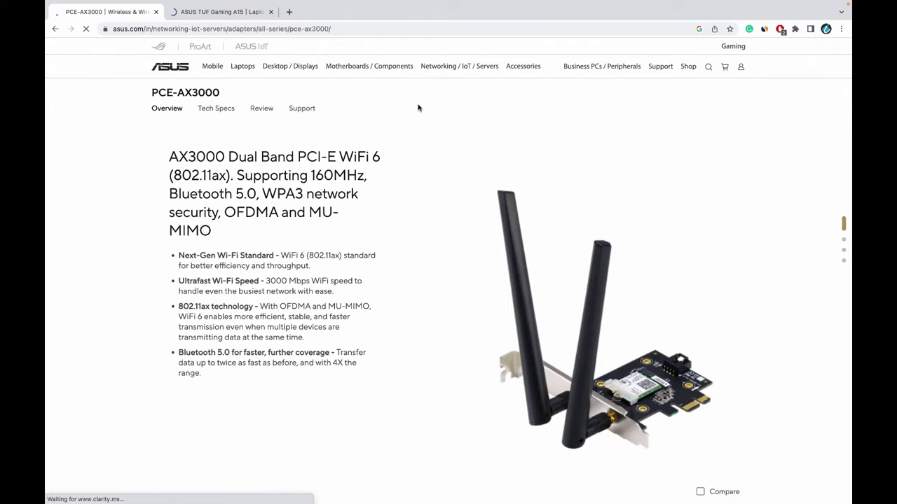
pyautogui.click(302, 109)
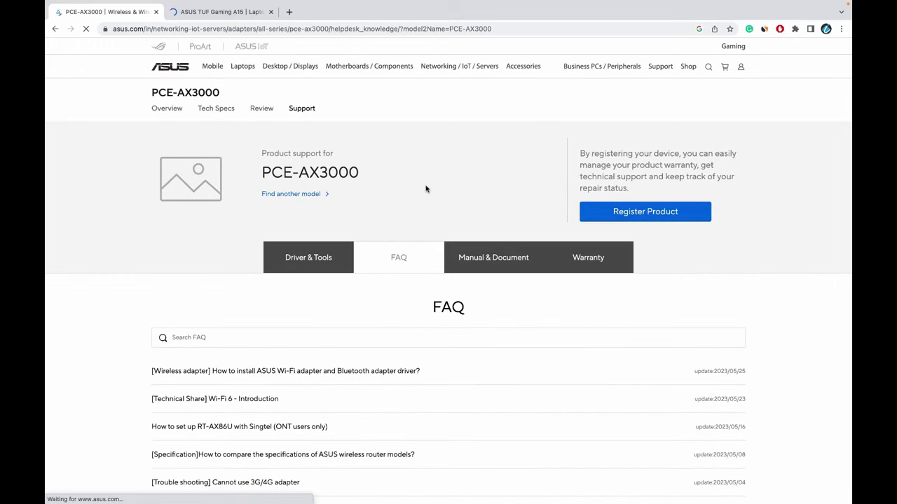
pyautogui.click(323, 251)
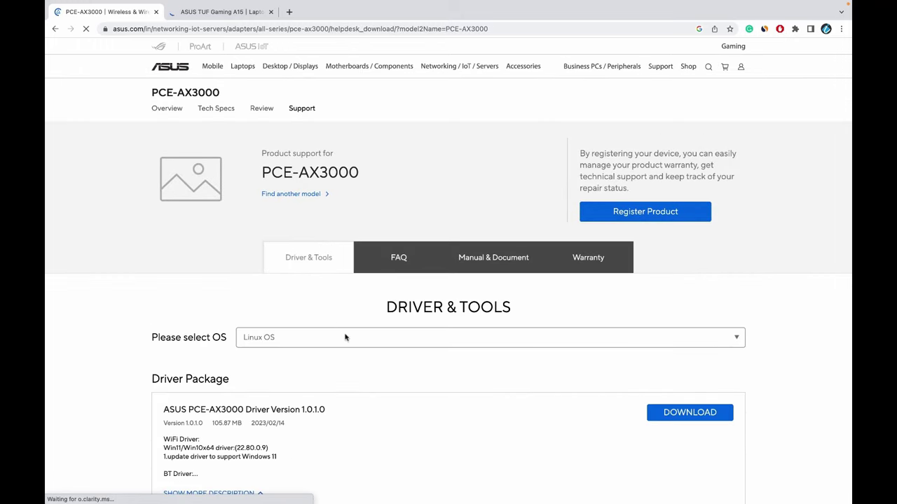
# Choose Windows 10 64-bit as the OS and download ASUS PCE-AX3000 Driver Version 1.0.1.0.
pyautogui.click(334, 338)
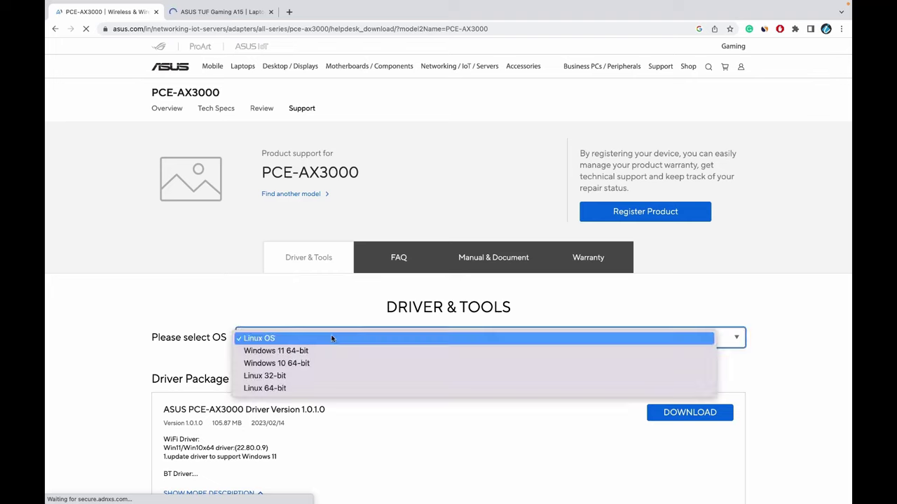
pyautogui.click(327, 363)
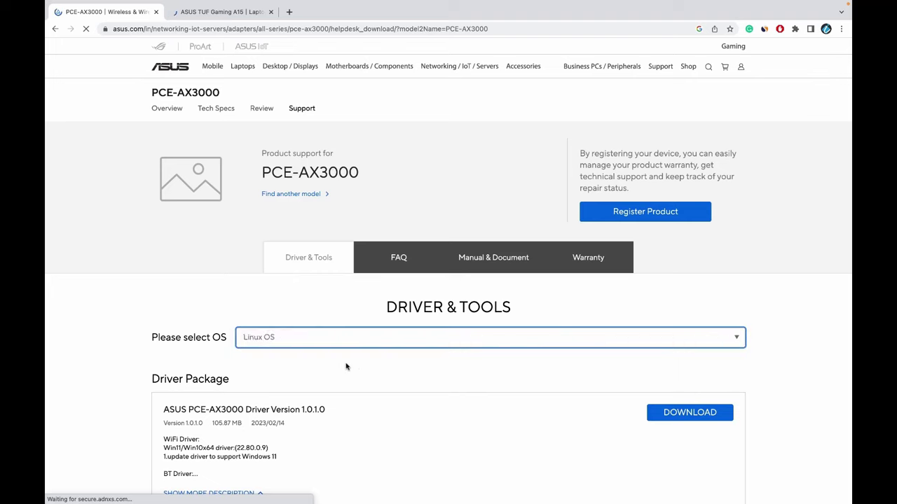
pyautogui.scroll(-1, 350, 367)
pyautogui.scroll(-1, 354, 368)
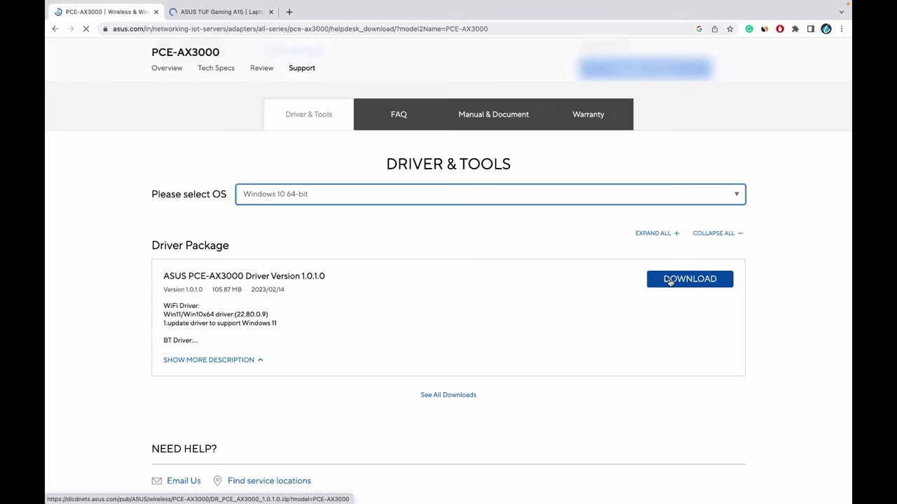
pyautogui.click(669, 279)
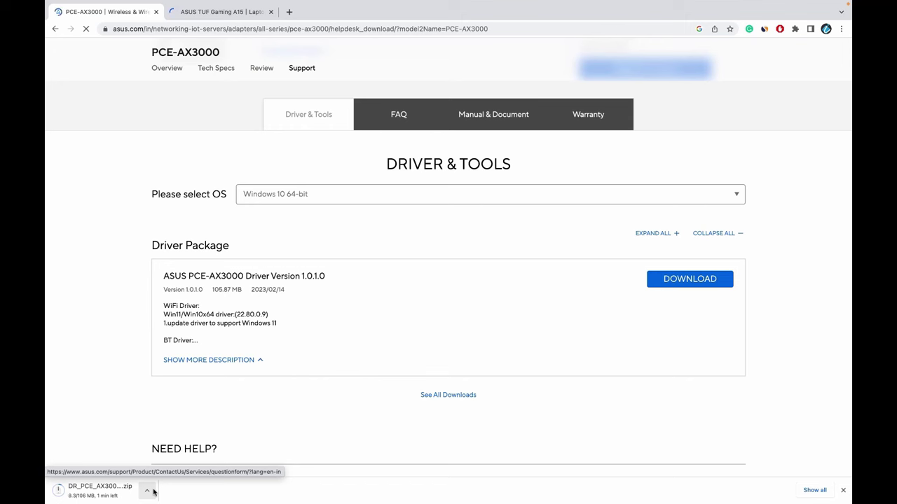
# Show the driver download in its Finder folder and bring up the options for DR_PCE_AX3000_1.0.1.0.zip.
pyautogui.click(153, 493)
pyautogui.click(196, 477)
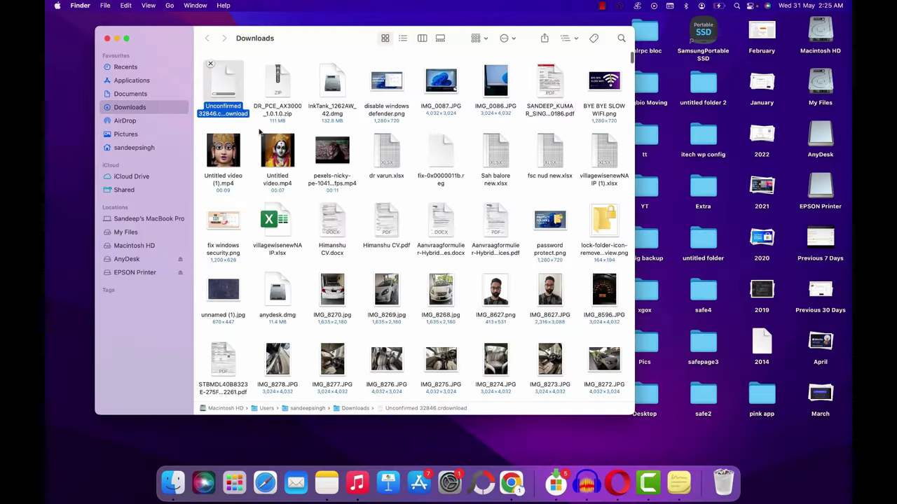
pyautogui.click(280, 93)
pyautogui.rightClick(280, 91)
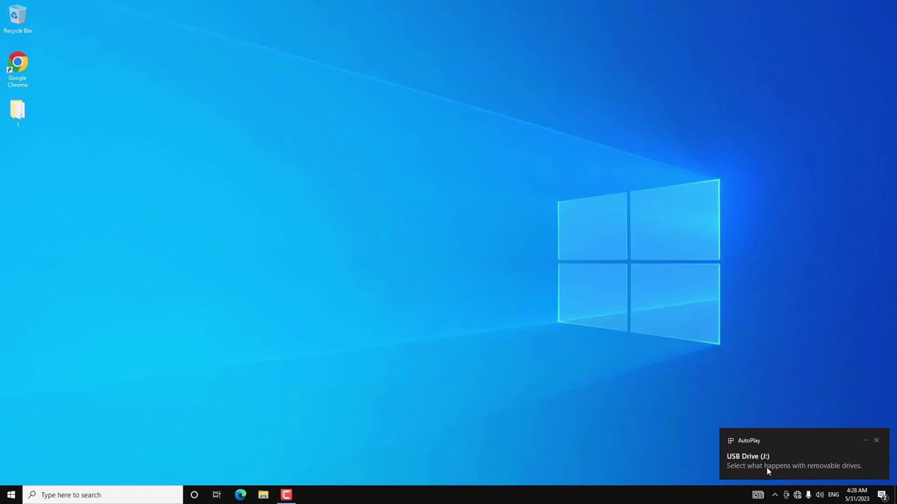
# Open the Wifi Driver folder on USB Drive (J:) in File Explorer on the Windows PC.
pyautogui.click(263, 495)
pyautogui.scroll(-2, 74, 330)
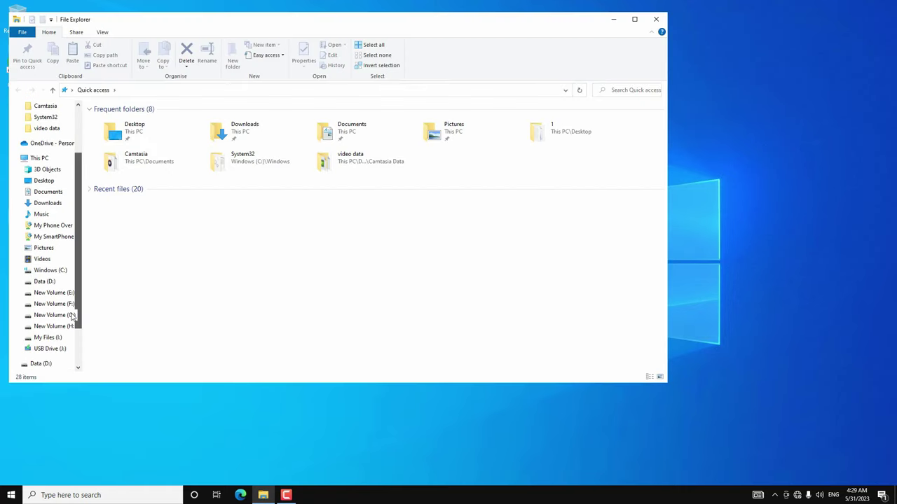
pyautogui.click(53, 349)
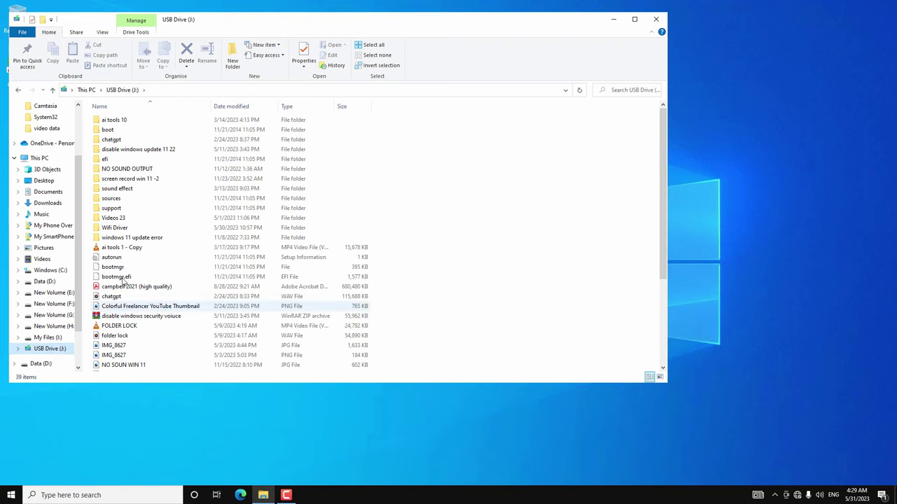
pyautogui.doubleClick(115, 228)
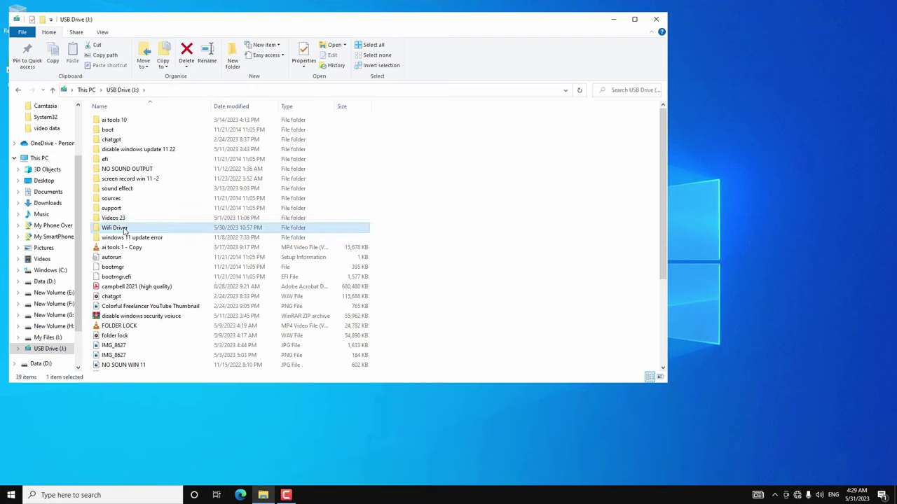
# Extract the DR_PCE_AX3000_1.0.1.0 archive to a folder of the same name and open the inner folder holding the driver setup files.
pyautogui.click(192, 124)
pyautogui.rightClick(192, 124)
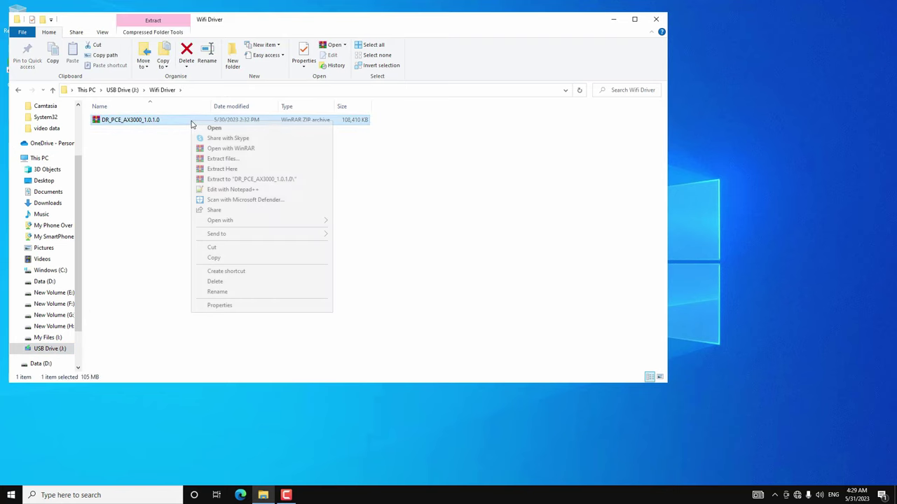
pyautogui.click(258, 179)
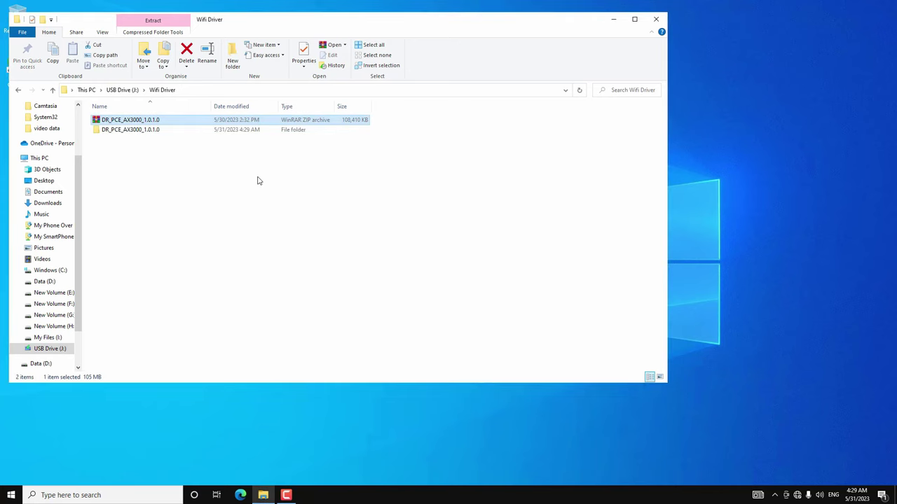
pyautogui.doubleClick(250, 130)
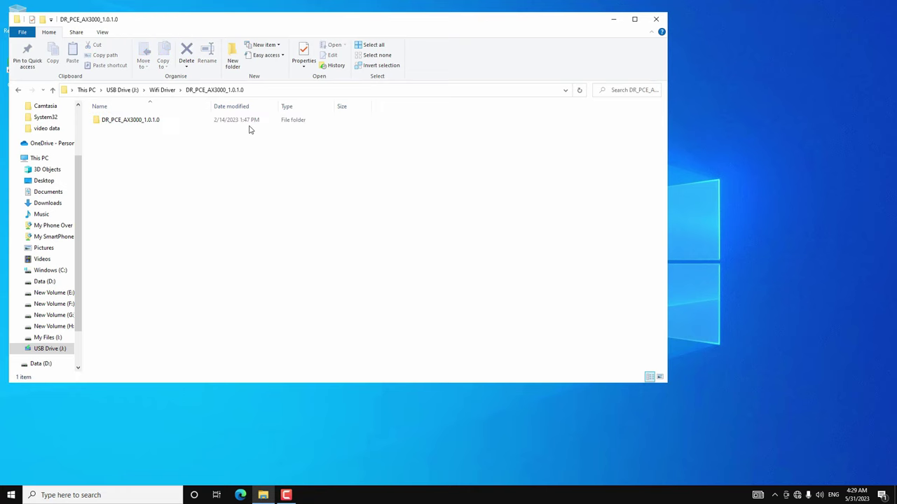
pyautogui.doubleClick(251, 120)
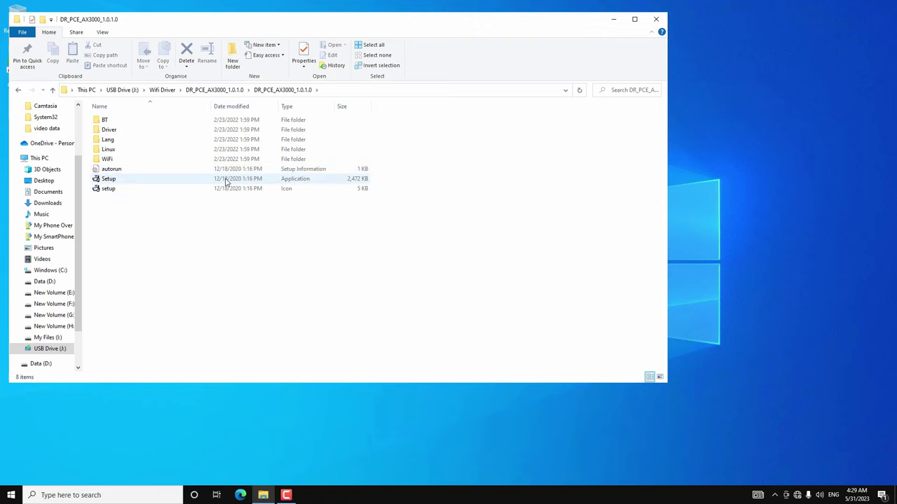
# Run the Setup application from the extracted driver folder and start the ASUS WLAN Card Driver installation.
pyautogui.click(188, 181)
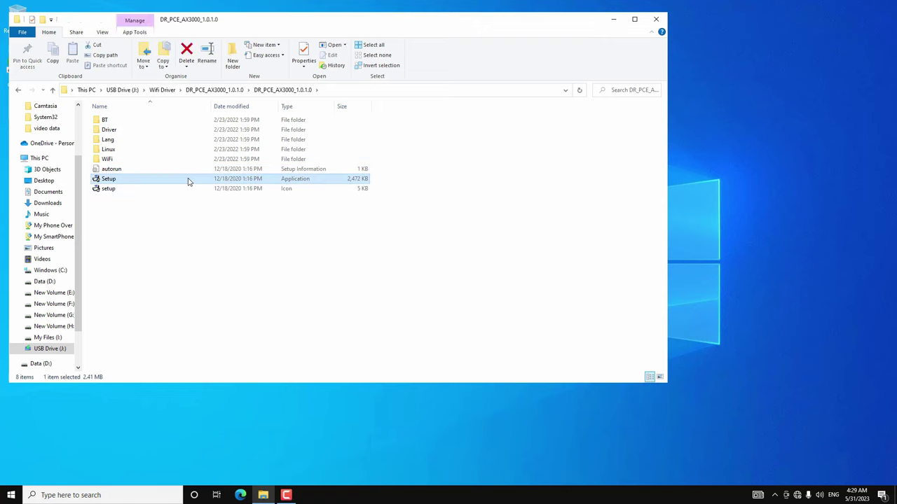
pyautogui.doubleClick(188, 182)
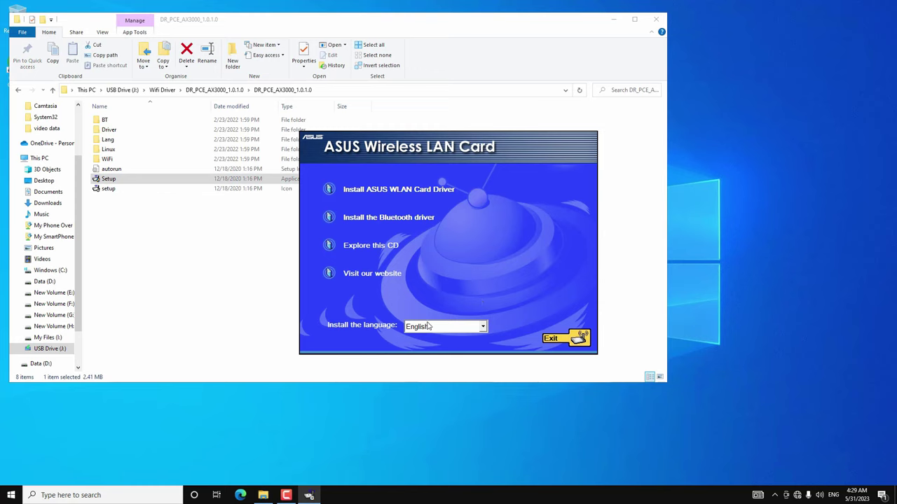
pyautogui.click(432, 199)
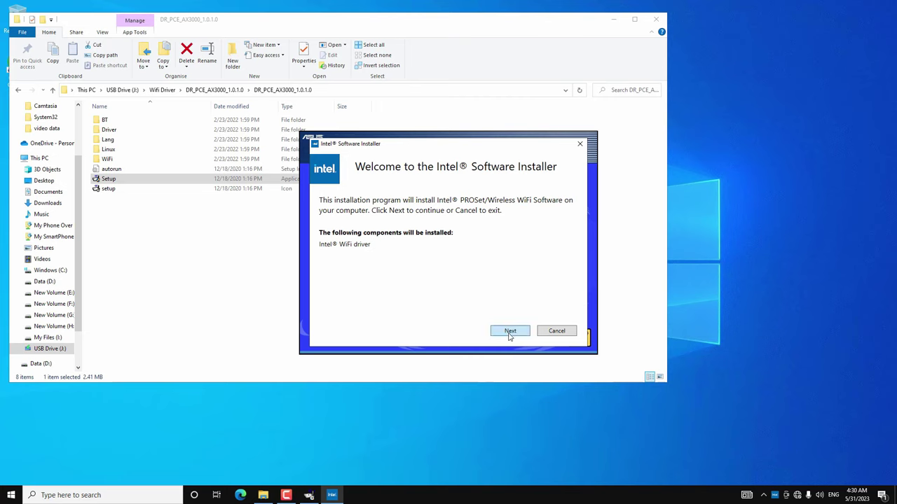
# Accept the Intel license terms, install the Intel WiFi driver, then finish the wizard and exit the ASUS setup program.
pyautogui.click(509, 335)
pyautogui.click(406, 320)
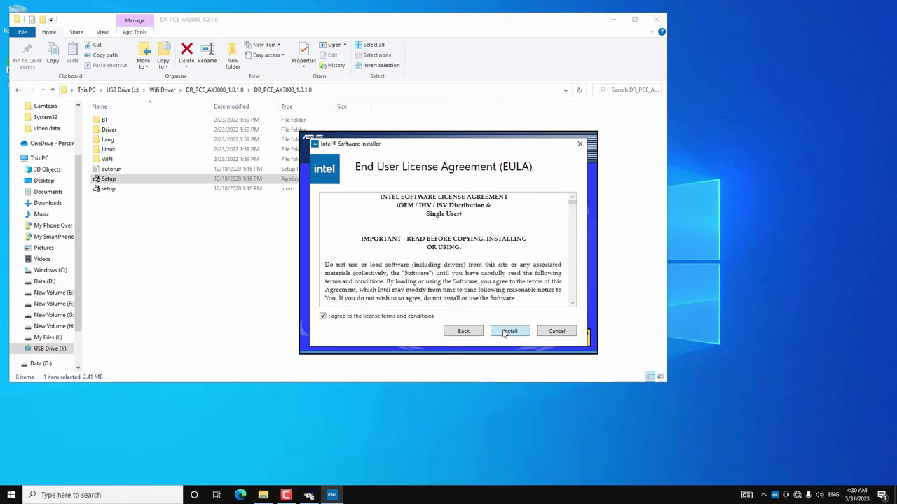
pyautogui.click(505, 333)
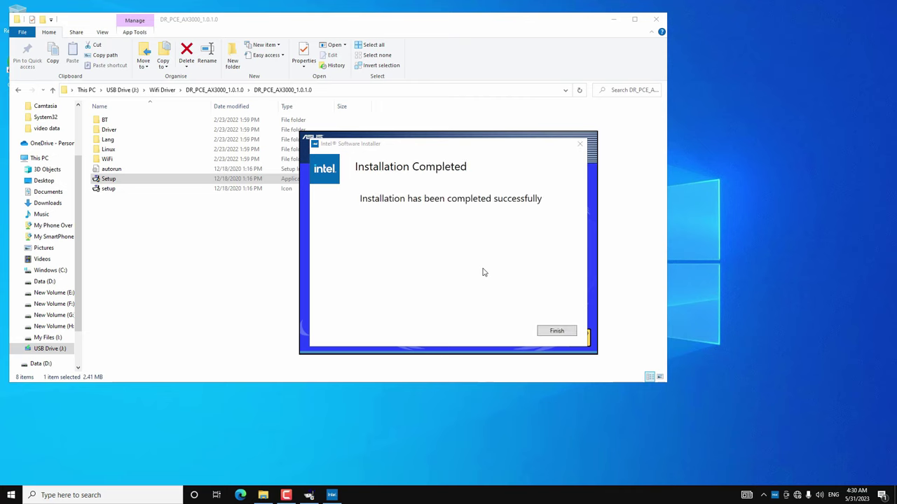
pyautogui.click(562, 331)
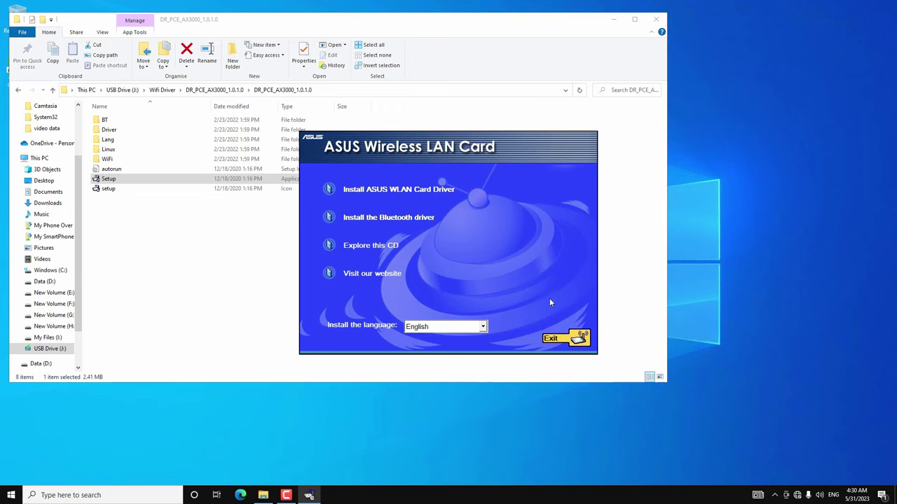
pyautogui.click(575, 339)
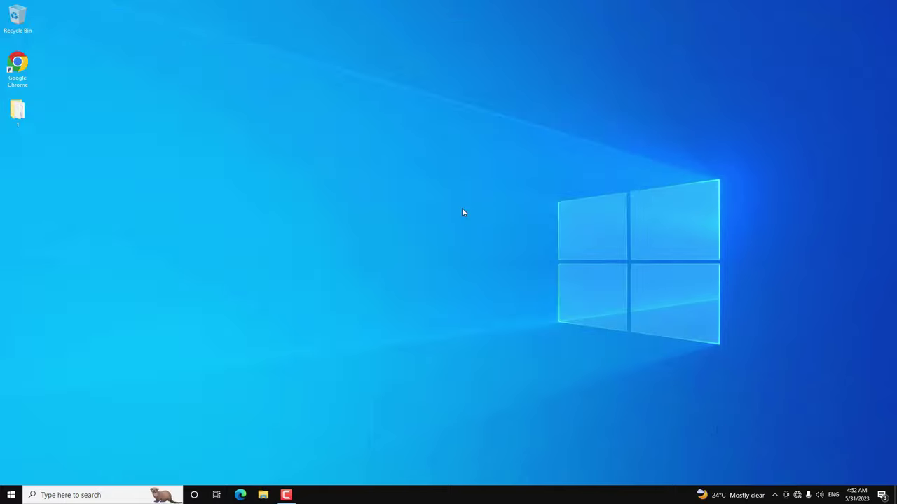
# Connect the PC to the JioFiber-OR6Go Wi-Fi network and dismiss the list of available networks.
pyautogui.click(797, 495)
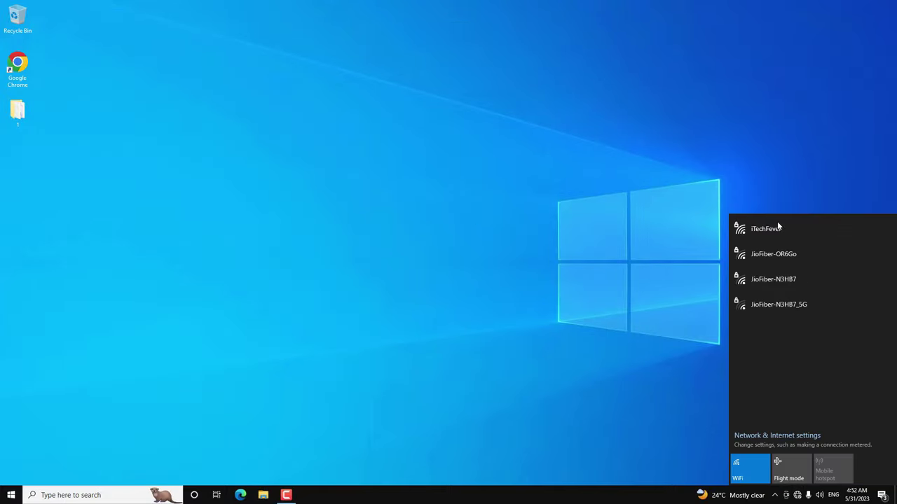
pyautogui.click(774, 263)
pyautogui.click(855, 298)
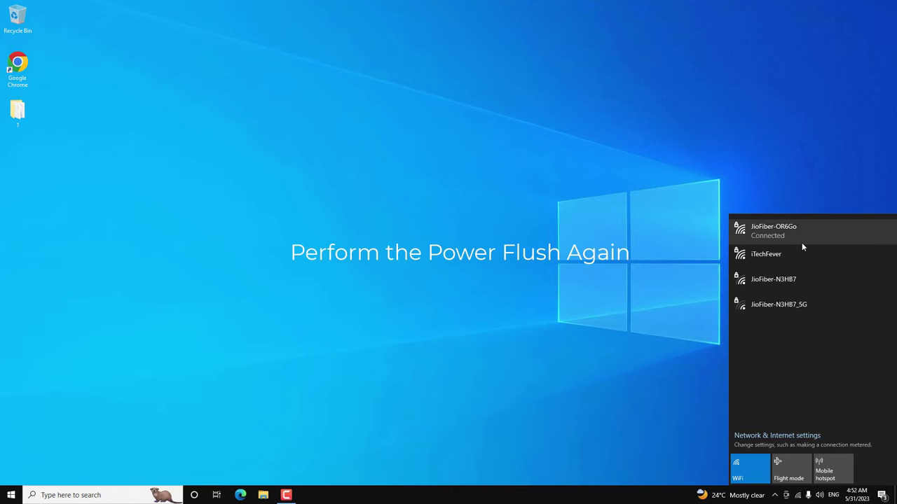
pyautogui.click(471, 236)
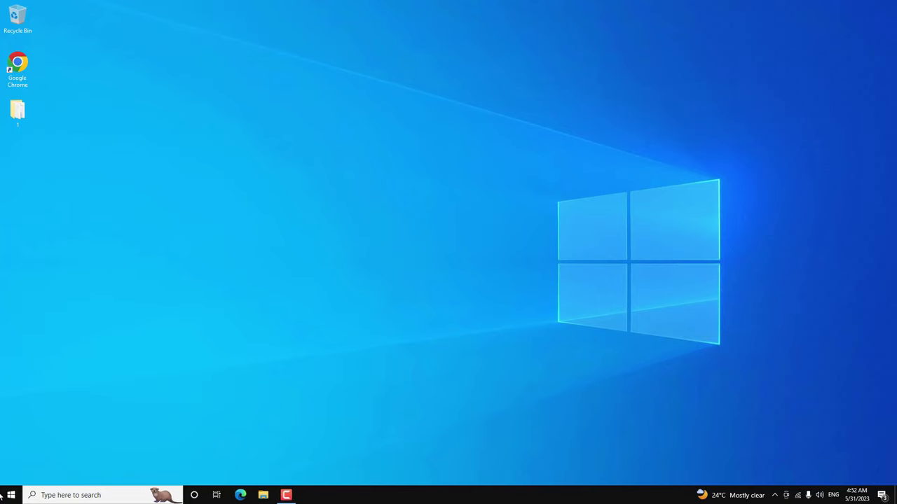
# Open the network adapter connections from the Network & Internet settings to check for the Wi-Fi adapter.
pyautogui.click(12, 497)
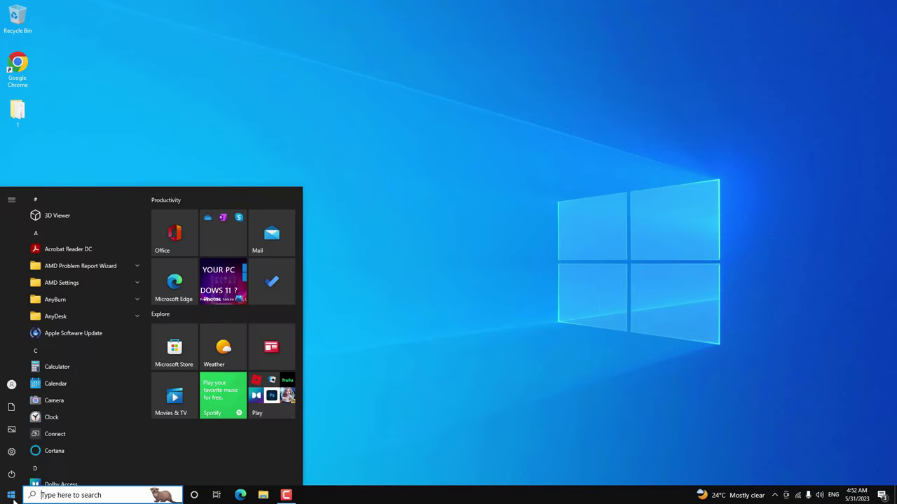
pyautogui.click(11, 452)
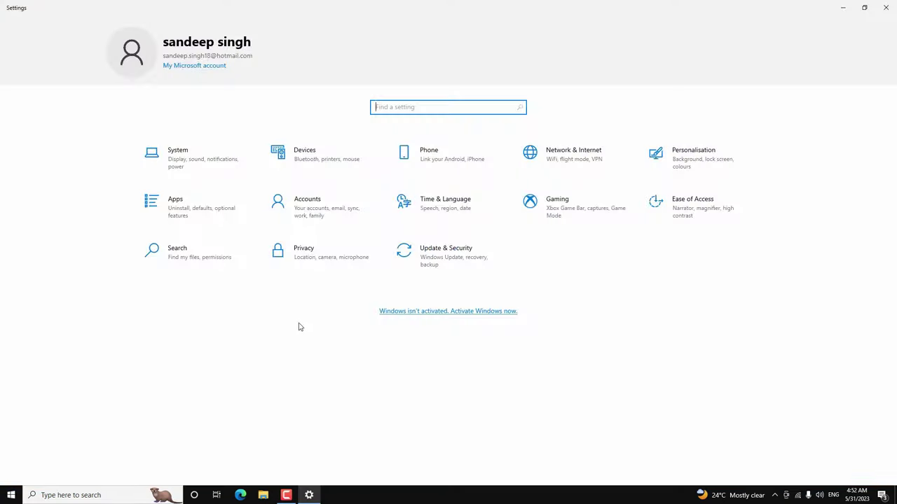
pyautogui.click(586, 159)
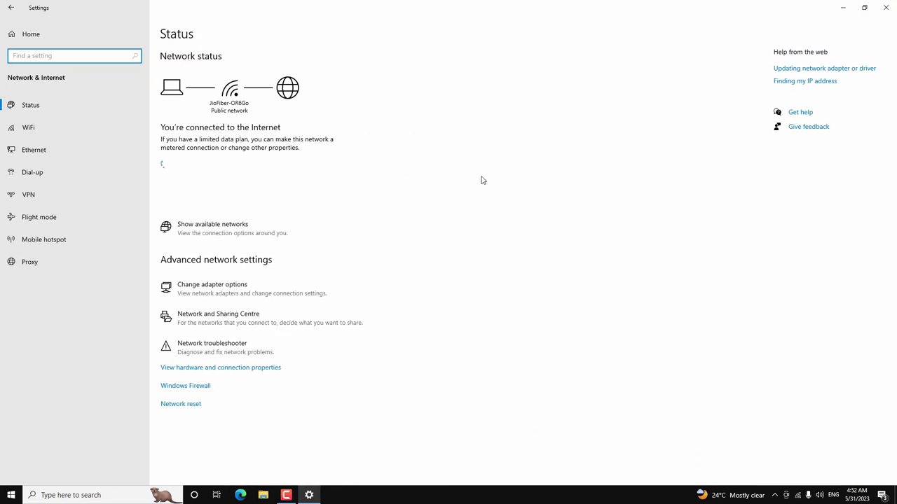
pyautogui.click(219, 286)
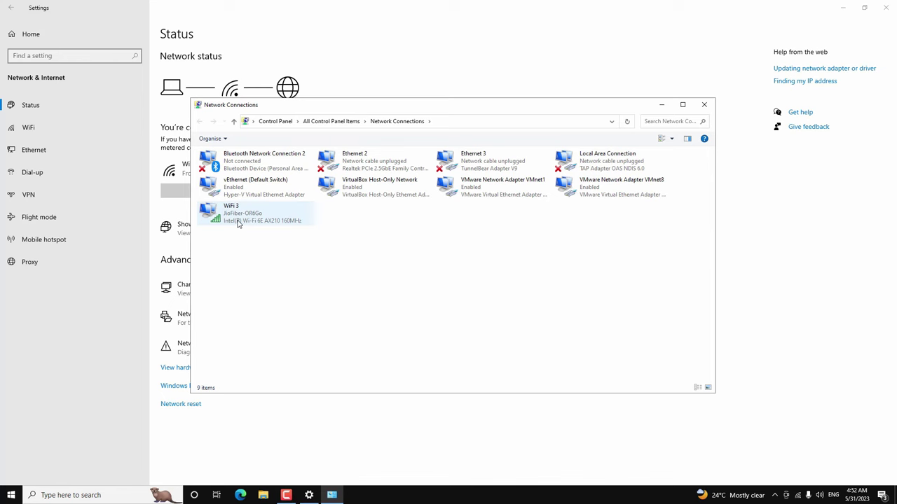
# Open Device Manager and select Intel(R) Wi-Fi 6E AX210 160MHz among the network adapters.
pyautogui.click(126, 493)
pyautogui.click(115, 435)
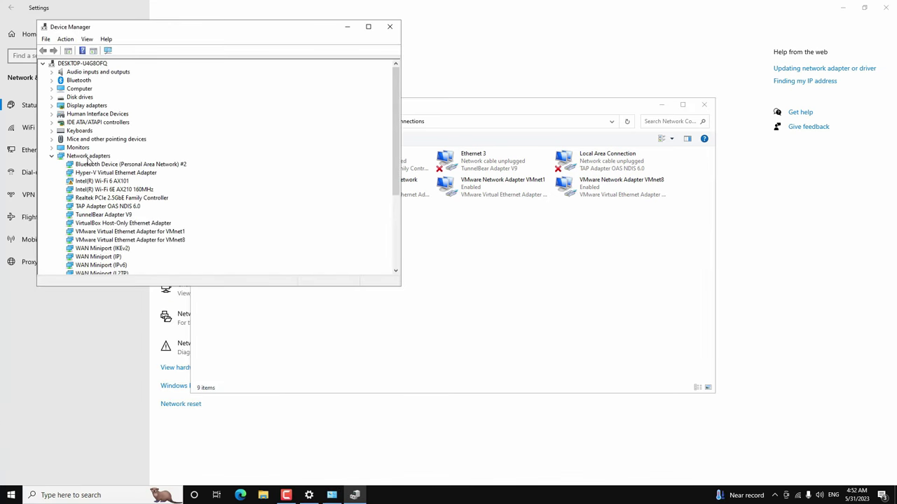
pyautogui.click(87, 158)
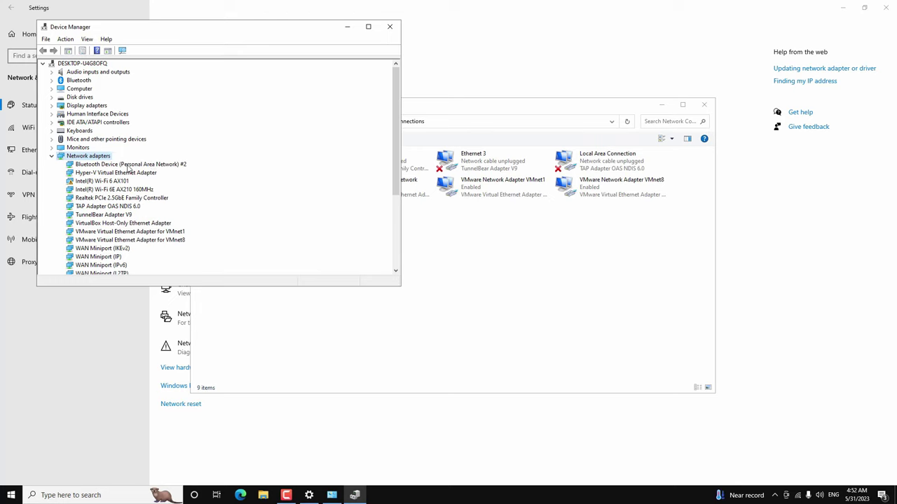
pyautogui.click(124, 191)
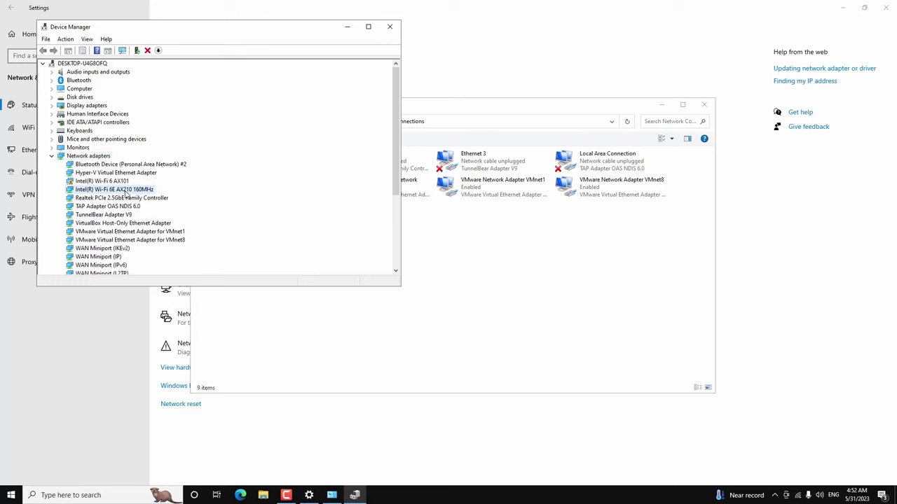